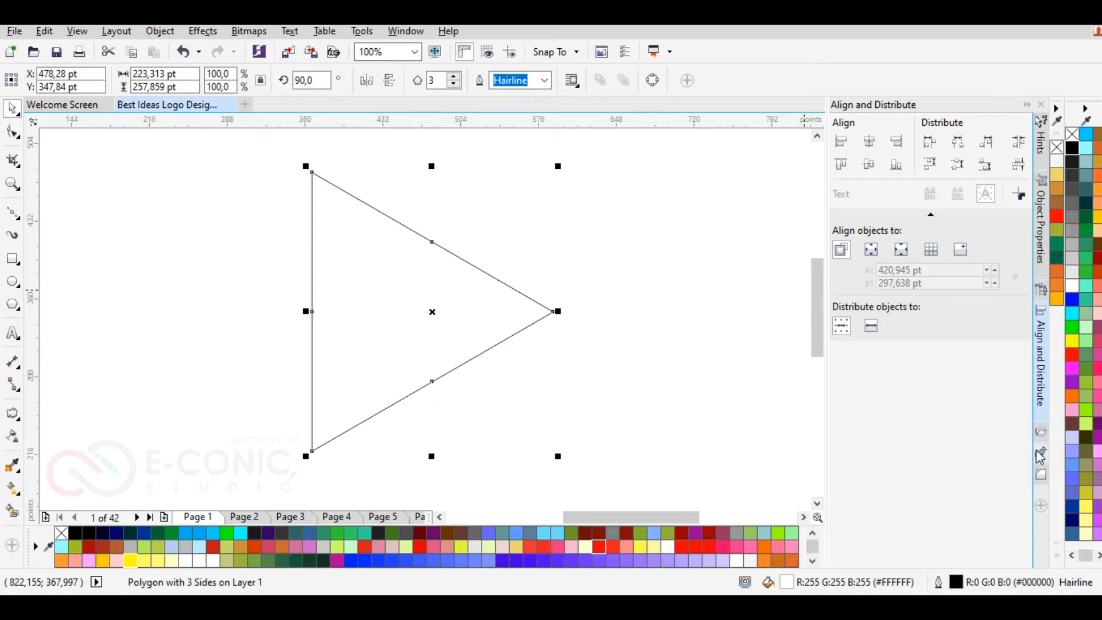
- Round the triangle's corners with a Fillet radius of 22 pt
left_click(1039, 474)
left_click(838, 144)
left_click(839, 124)
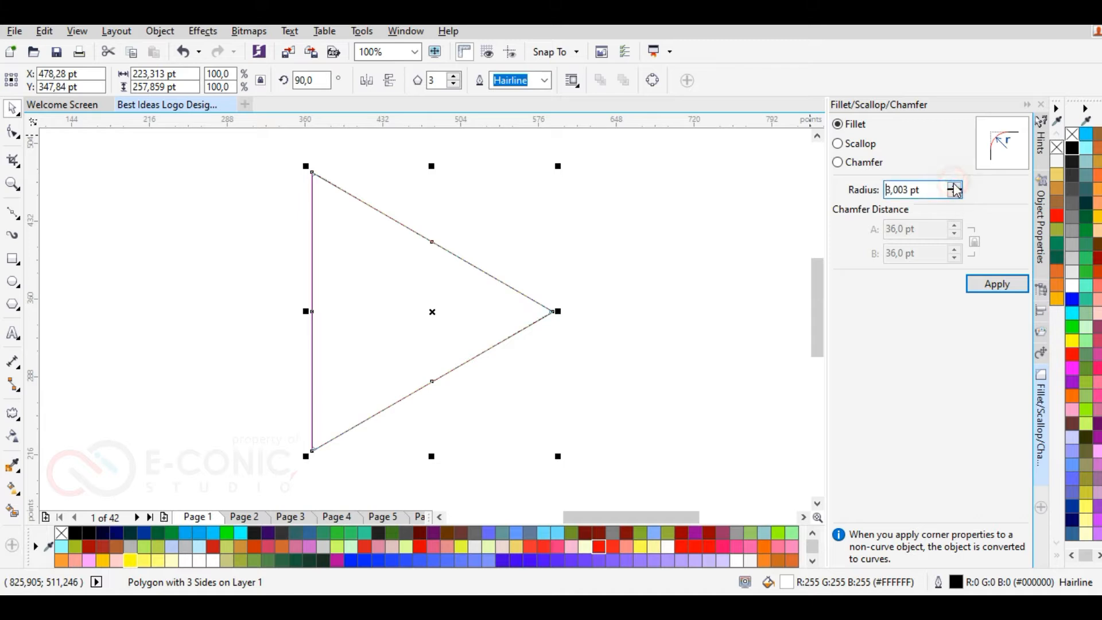
left_click(954, 186)
left_click(954, 186)
left_click(954, 186)
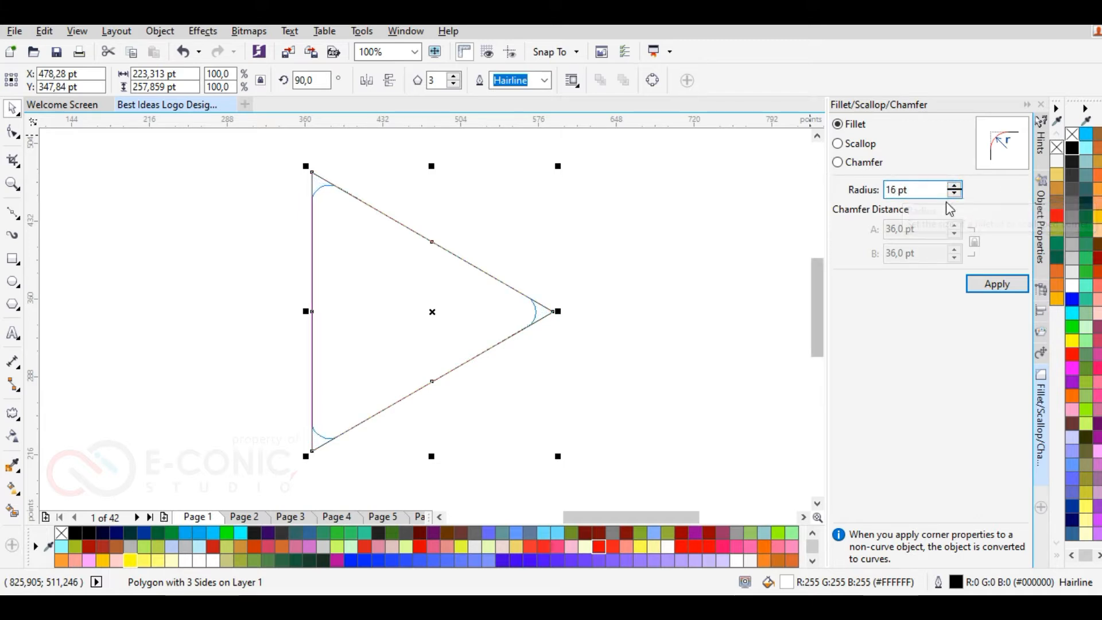
left_click(954, 187)
left_click(955, 186)
left_click(955, 186)
left_click(954, 186)
left_click(954, 186)
left_click(955, 186)
left_click(998, 283)
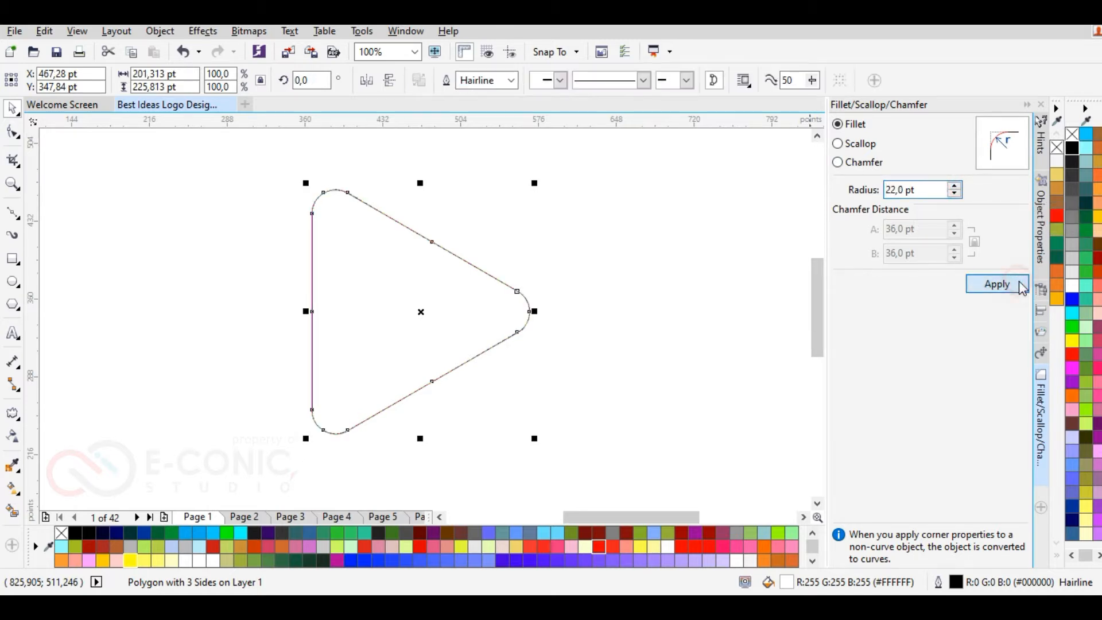
- Center the rounded triangle on the page
left_click(580, 218)
left_click(706, 307)
left_click(357, 244)
key("p")
key("shift+F2")
left_click(192, 293)
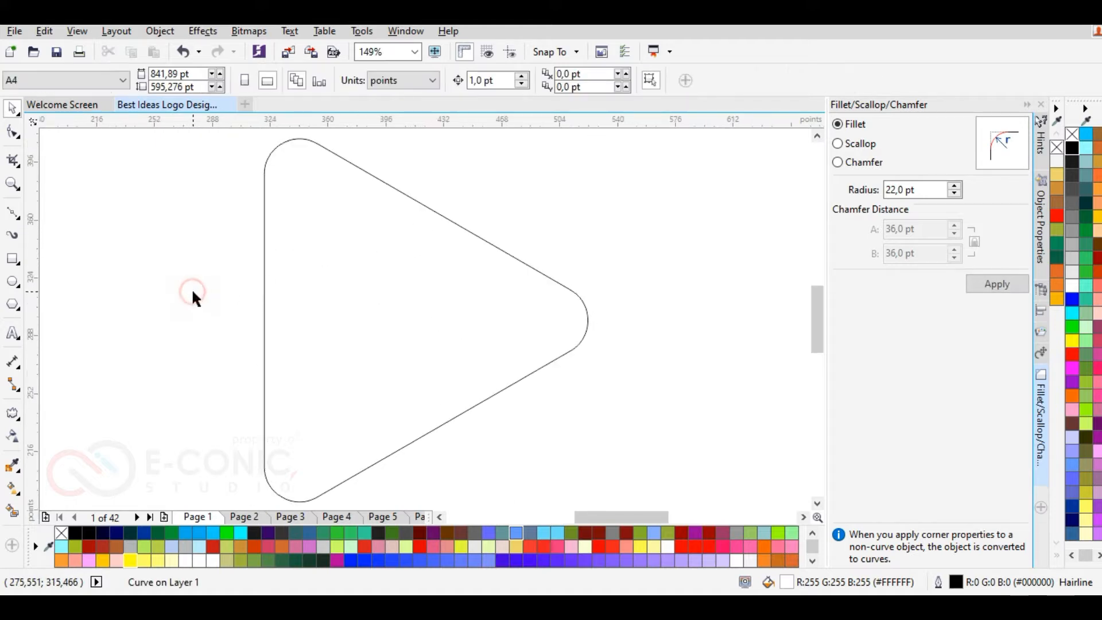
- Draw a six-sided polygon about 81 by 94 pt inside the rounded triangle
left_click(11, 304)
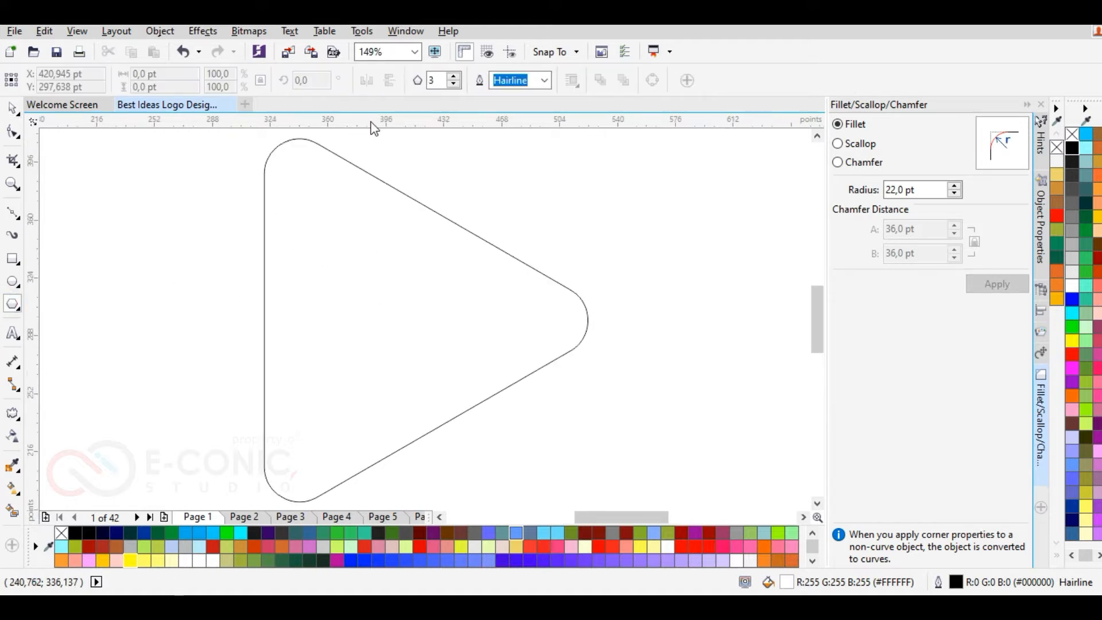
left_click(454, 75)
left_click(453, 76)
left_click_drag(333, 245, 486, 400)
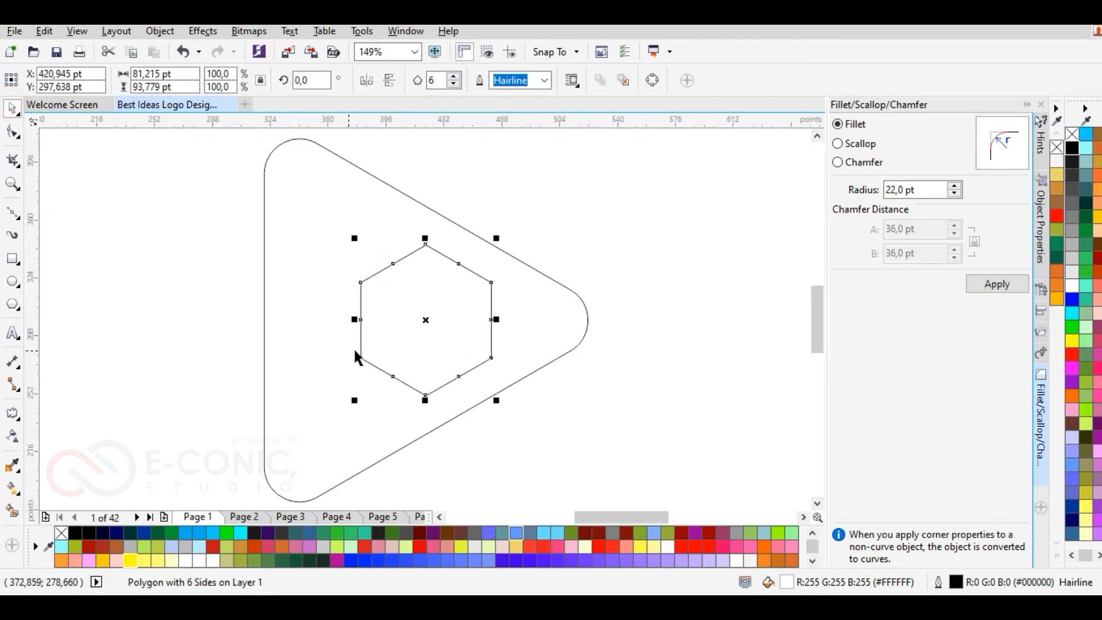
- Align the hexagon and the rounded triangle to each other by their horizontal and vertical centers
key("ctrl+a")
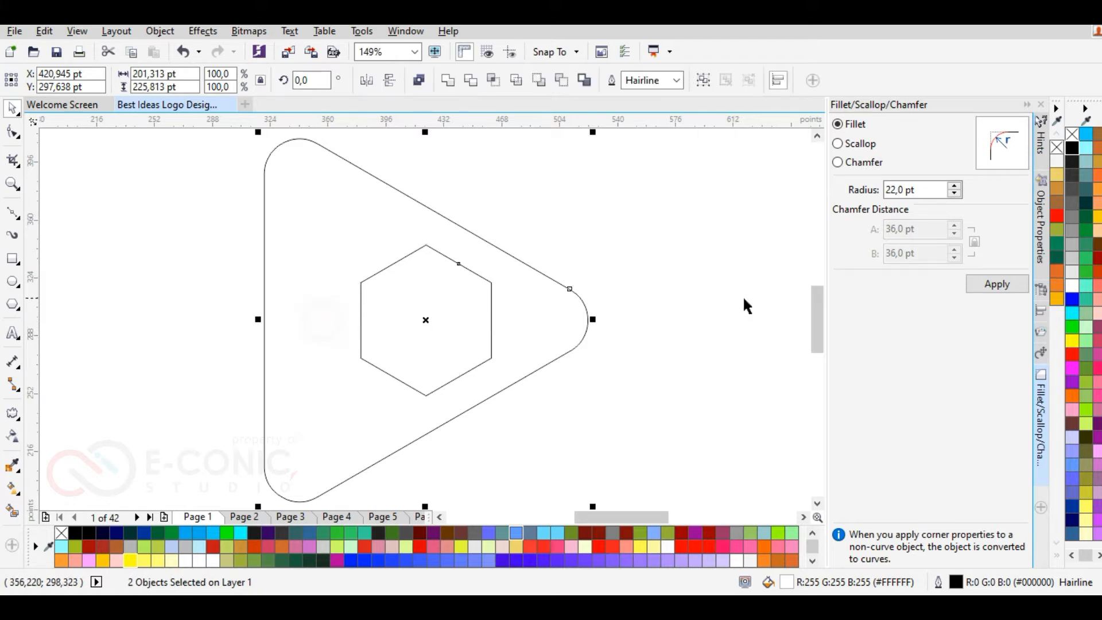
left_click(1040, 311)
left_click(869, 164)
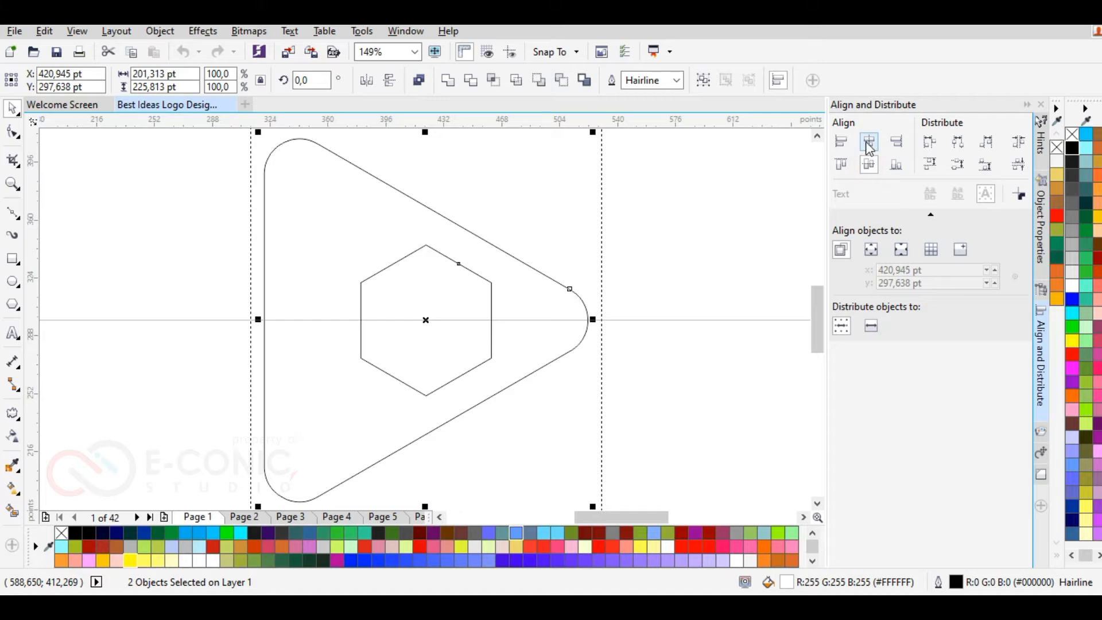
left_click(869, 141)
left_click(646, 222)
- Shift the hexagon about 25 pt toward the triangle's vertical side
left_click(415, 330)
left_click_drag(427, 323, 389, 325)
left_click(244, 327)
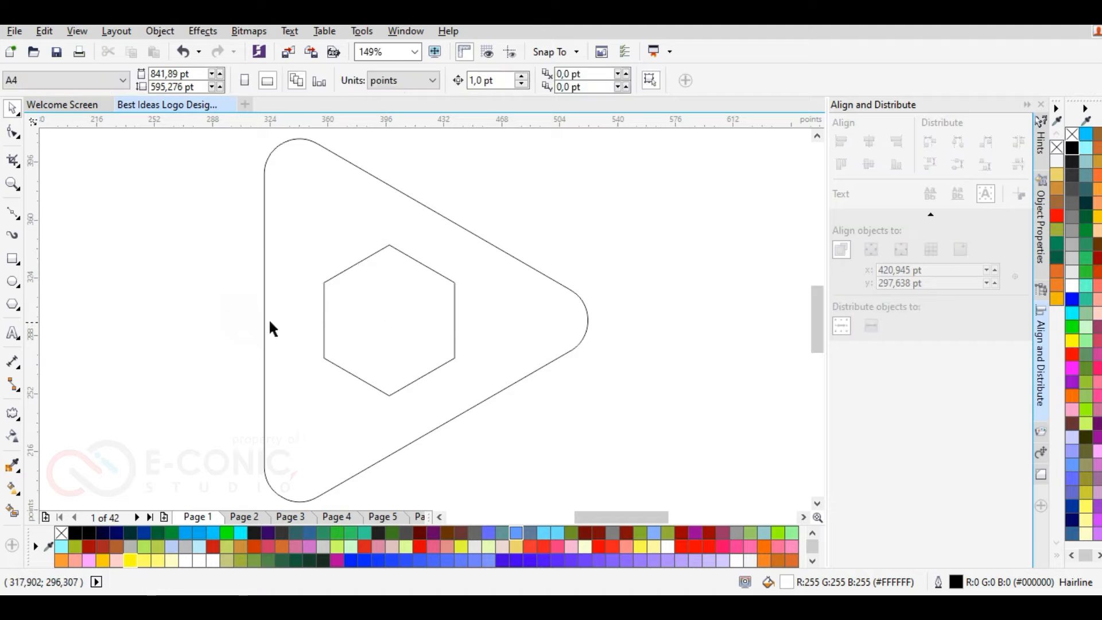
left_click_drag(405, 317, 402, 317)
left_click(216, 345)
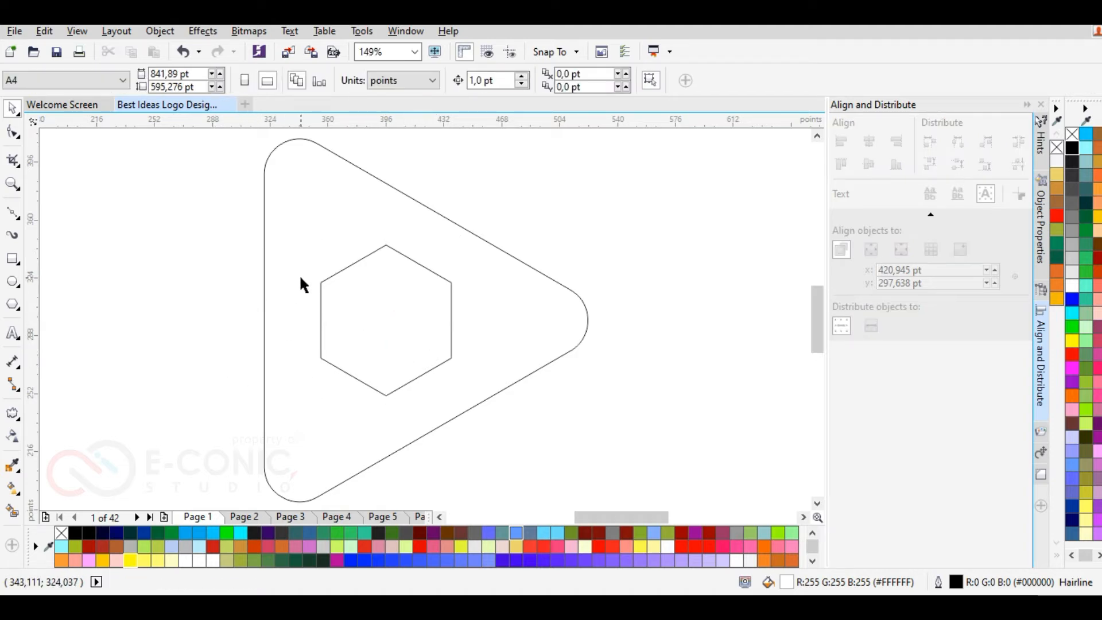
- Round the hexagon's corners with a Fillet radius of 15 pt
left_click(385, 313)
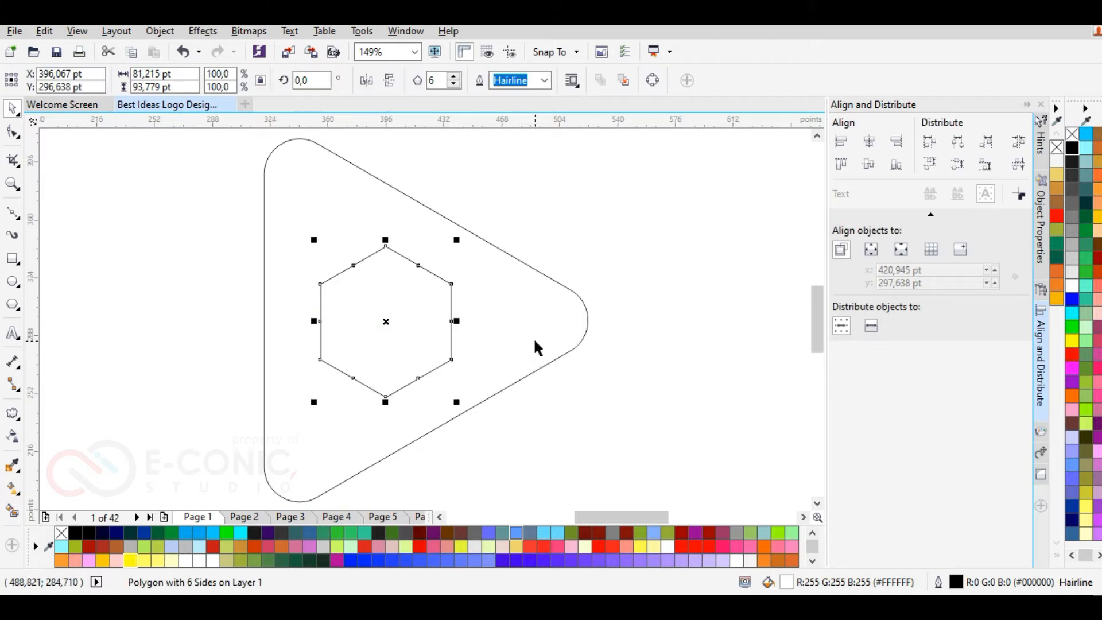
left_click(1039, 474)
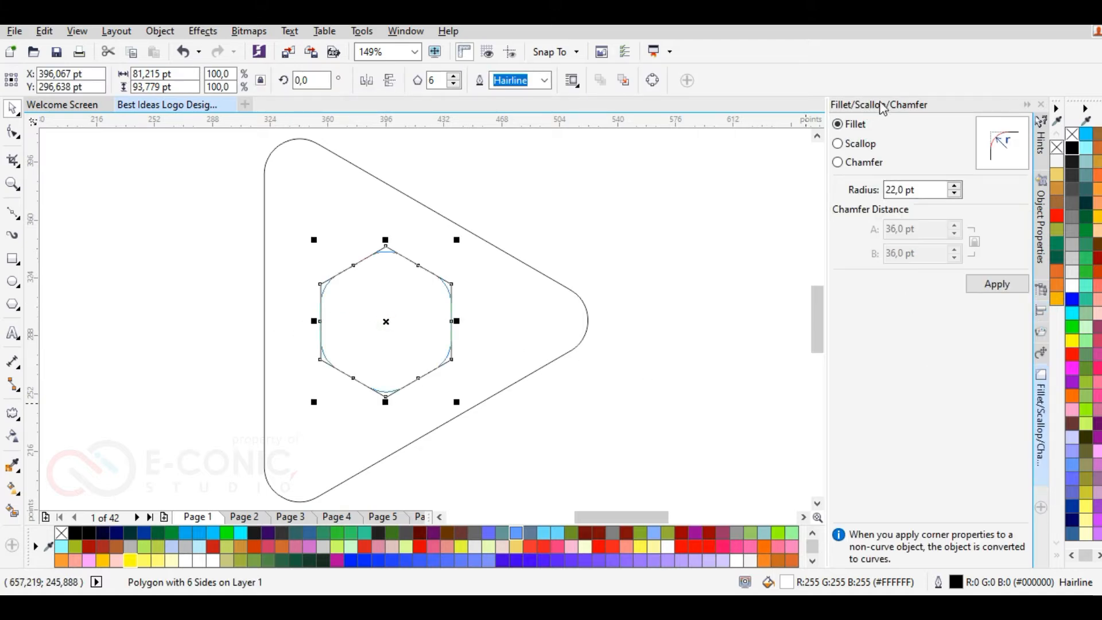
left_click(838, 143)
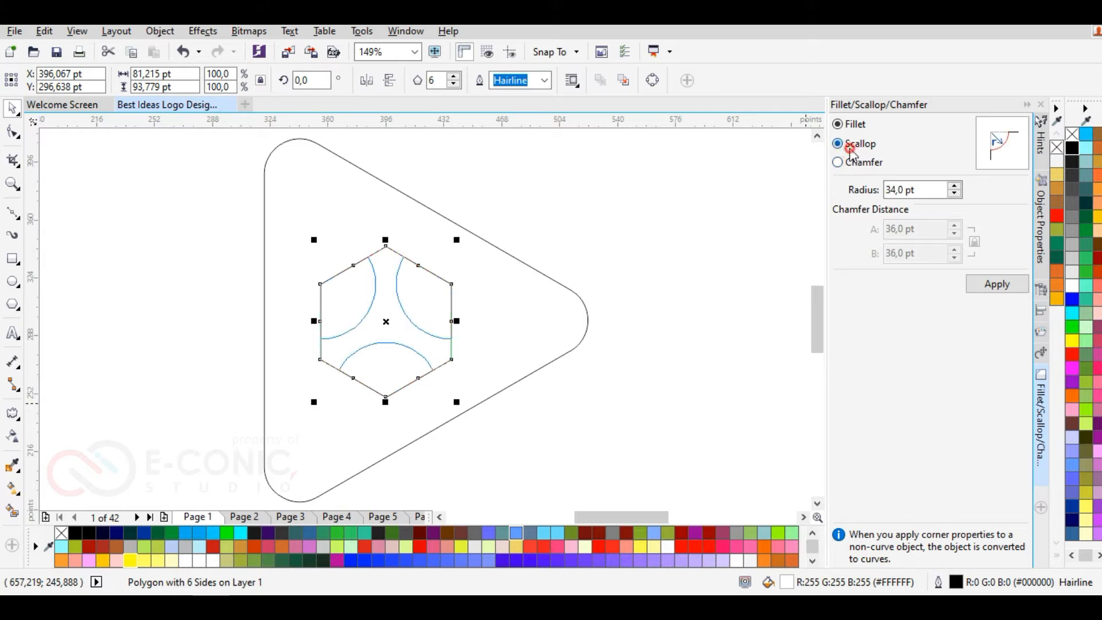
left_click(838, 124)
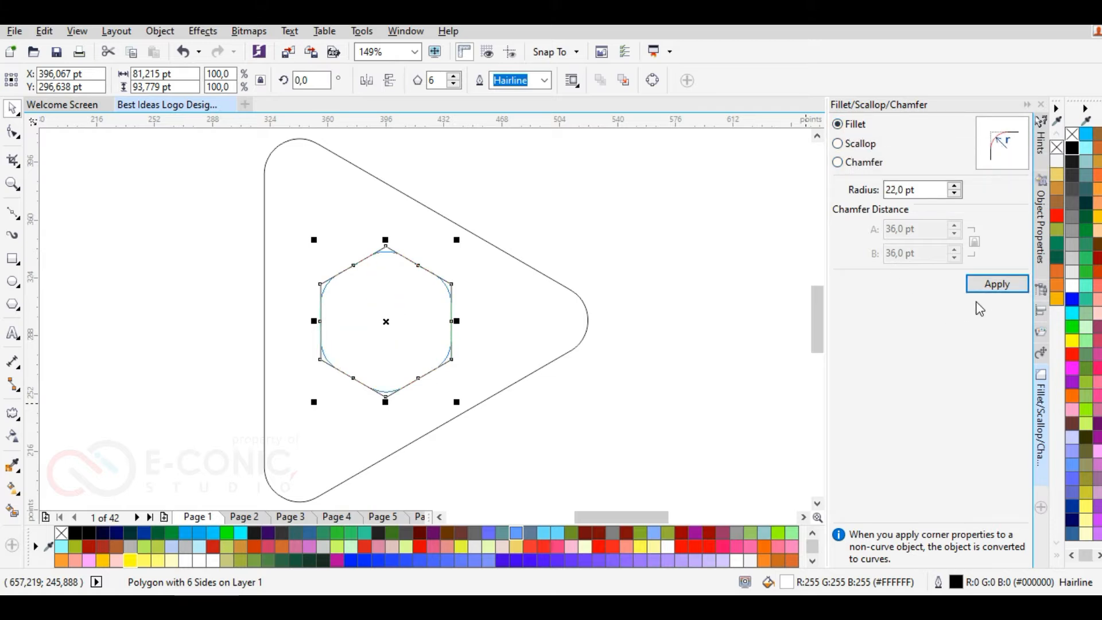
left_click(996, 284)
left_click(663, 307)
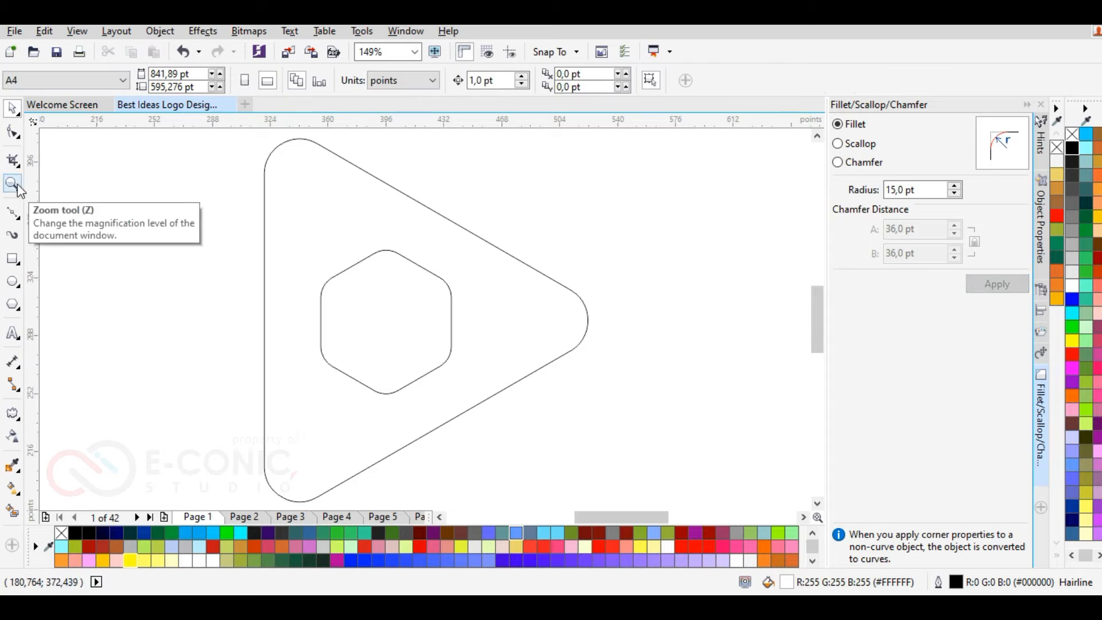
left_click(631, 290)
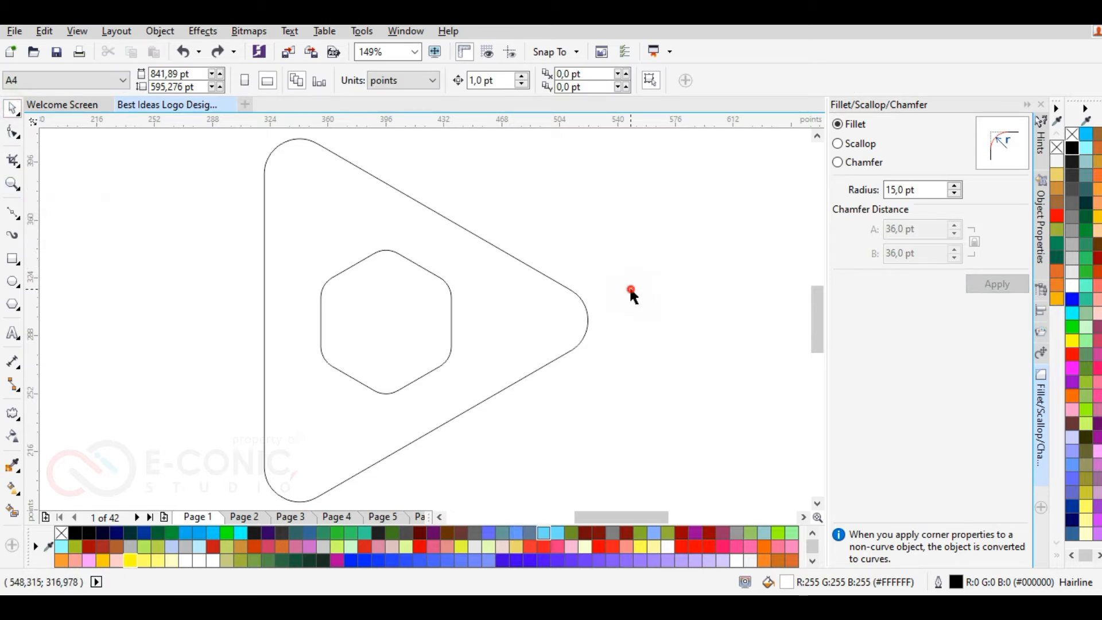
left_click(404, 321)
left_click(228, 293)
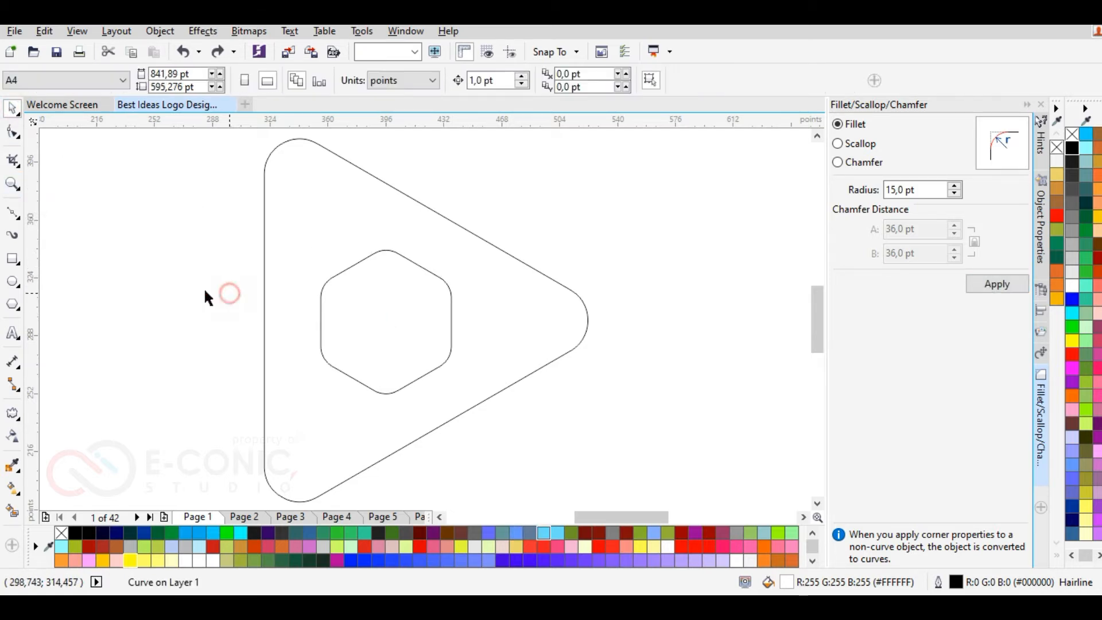
- Draw a circle about 182.5 pt in diameter around the hexagon and remove its fill
left_click(13, 281)
left_click_drag(245, 210, 523, 437)
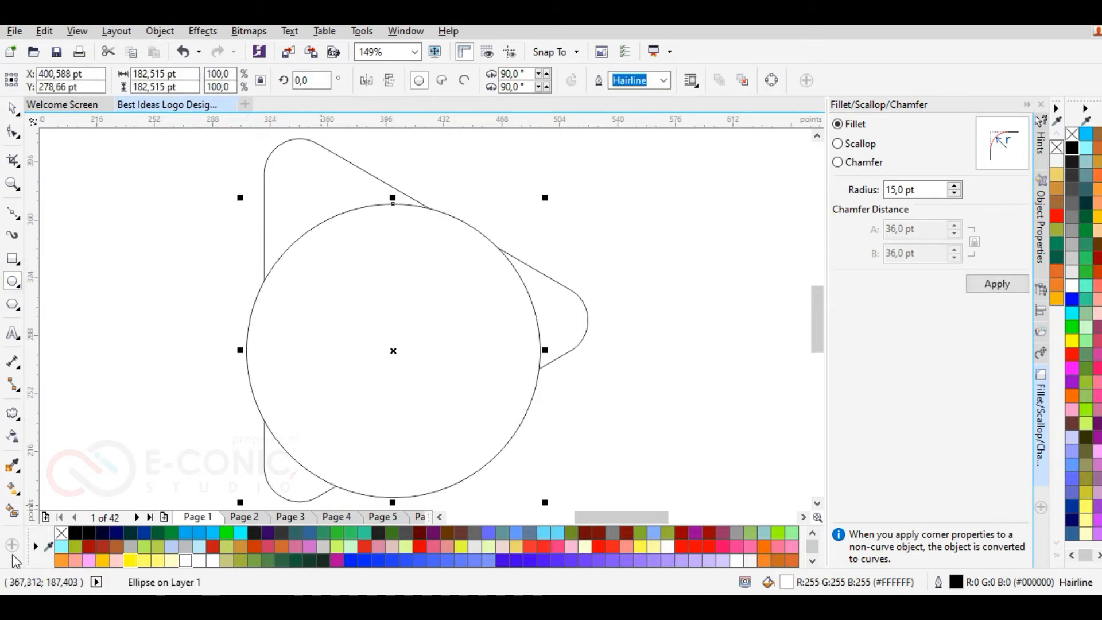
left_click(60, 536)
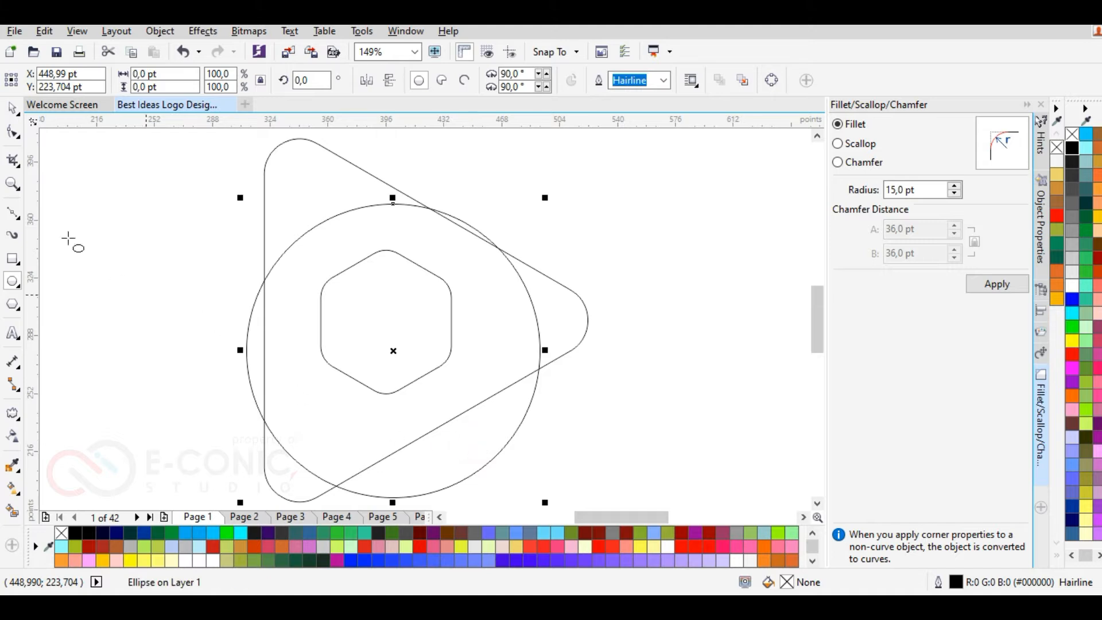
- Align the circle with the rounded hexagon by their horizontal and vertical centers
left_click(12, 112)
left_click(467, 454)
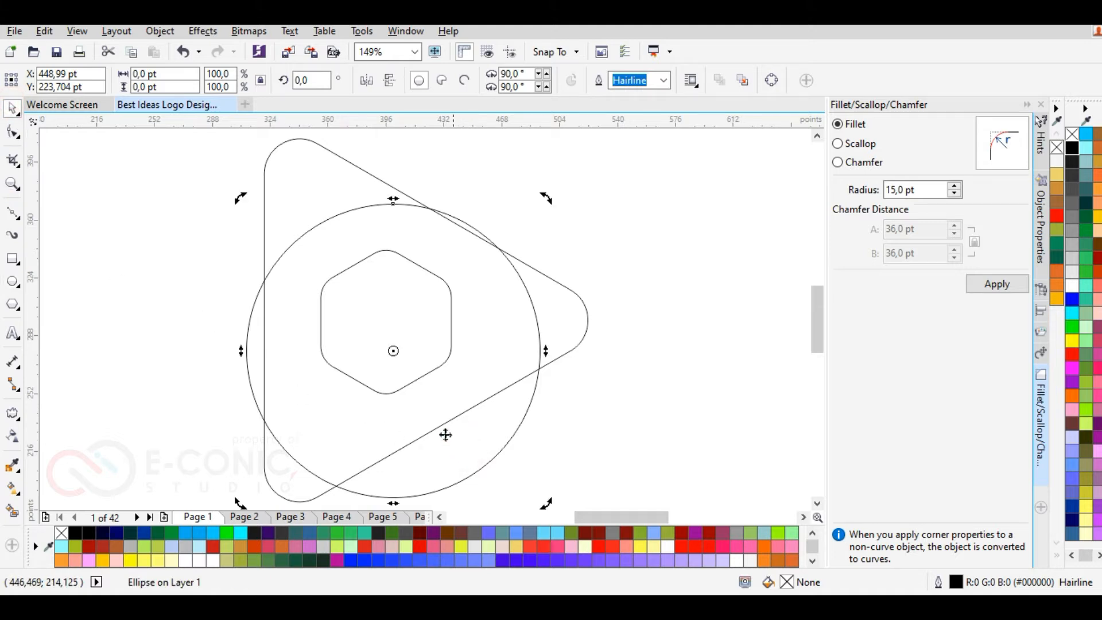
left_click(330, 313)
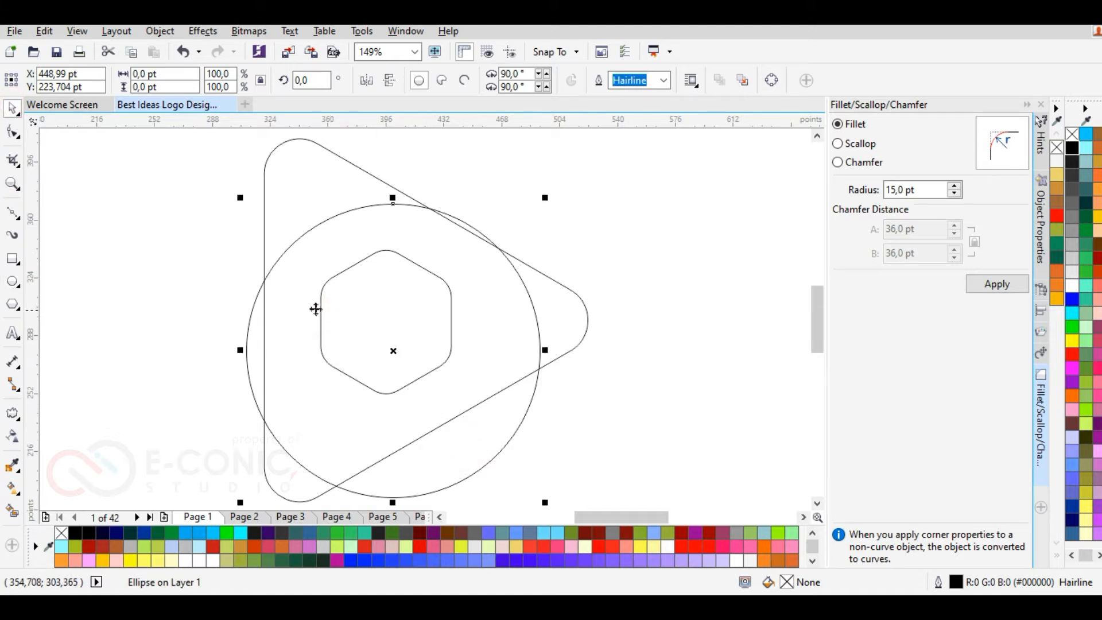
left_click(132, 314)
left_click(305, 309)
key("Escape")
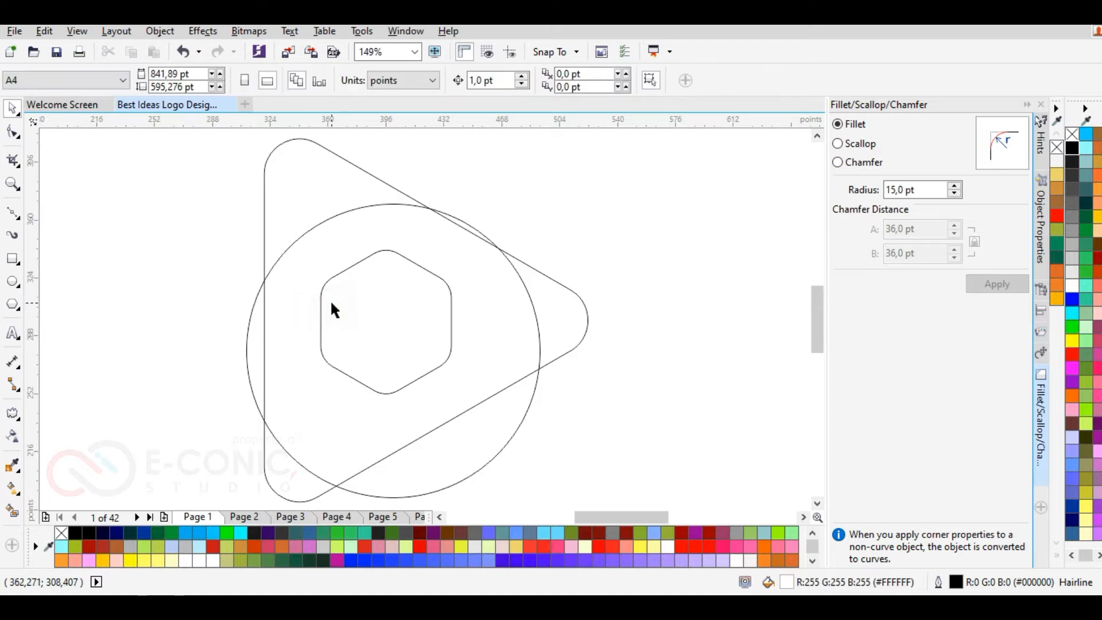
left_click(319, 305)
left_click(254, 320)
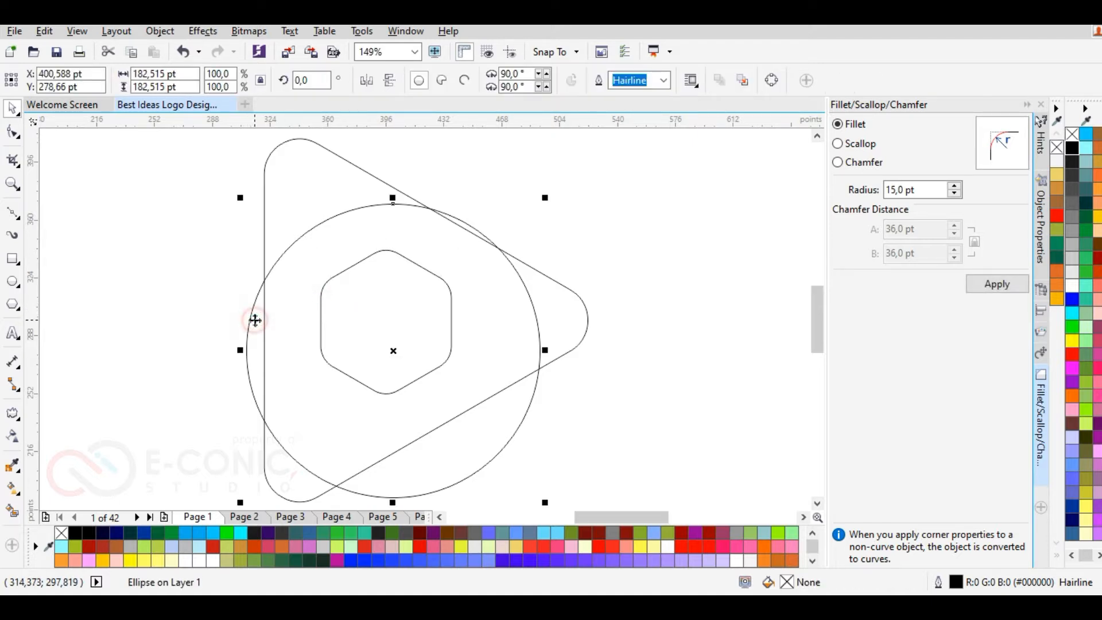
left_click(319, 303, "shift")
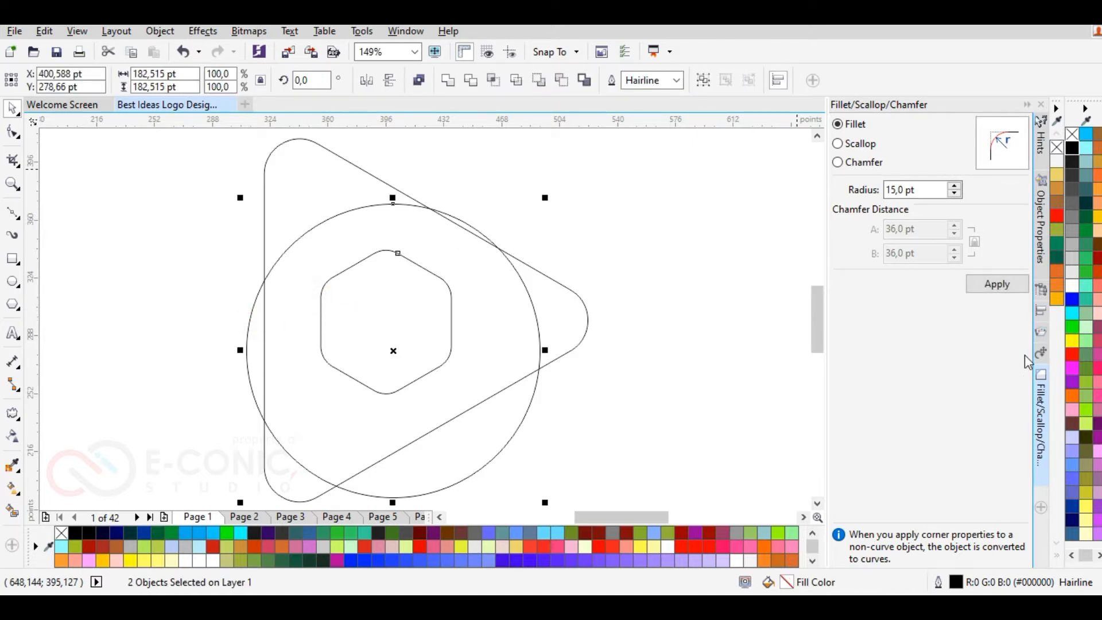
left_click(1042, 313)
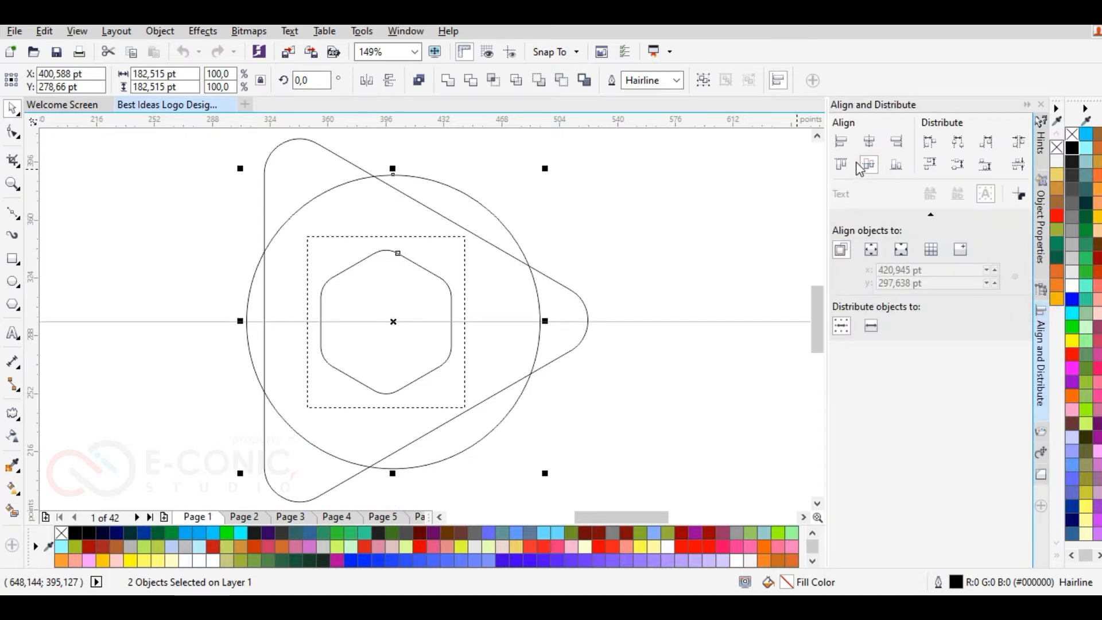
left_click(866, 144)
left_click(629, 211)
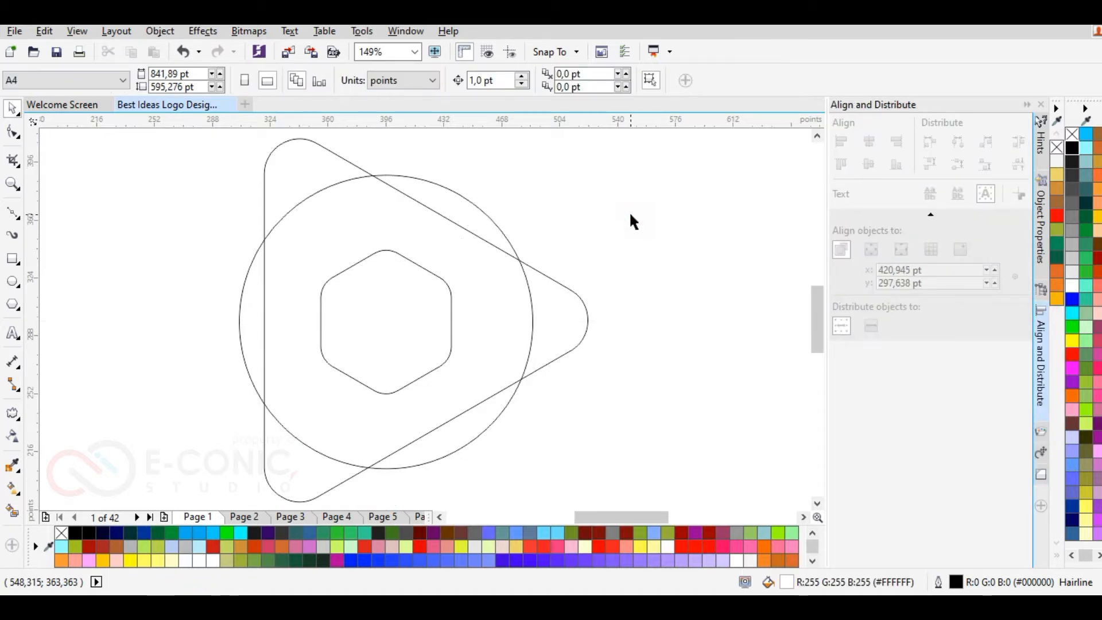
- Draw a straight line about 97 pt long upward from the middle of the hexagon's right side, extending past the circle
left_click(13, 212)
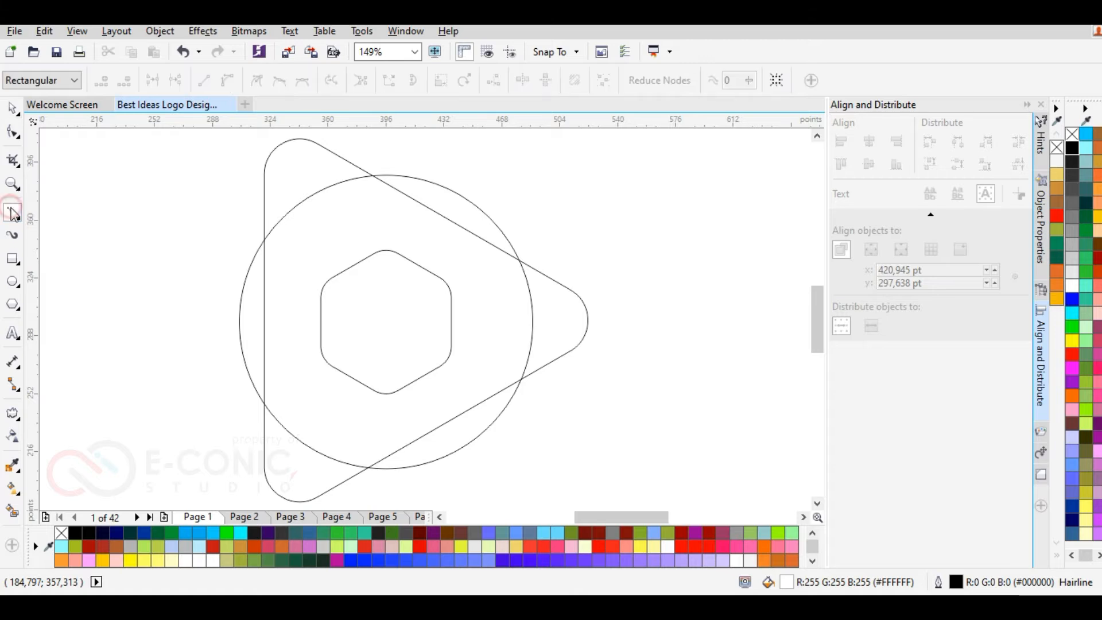
left_click_drag(450, 321, 450, 165)
left_click(451, 165)
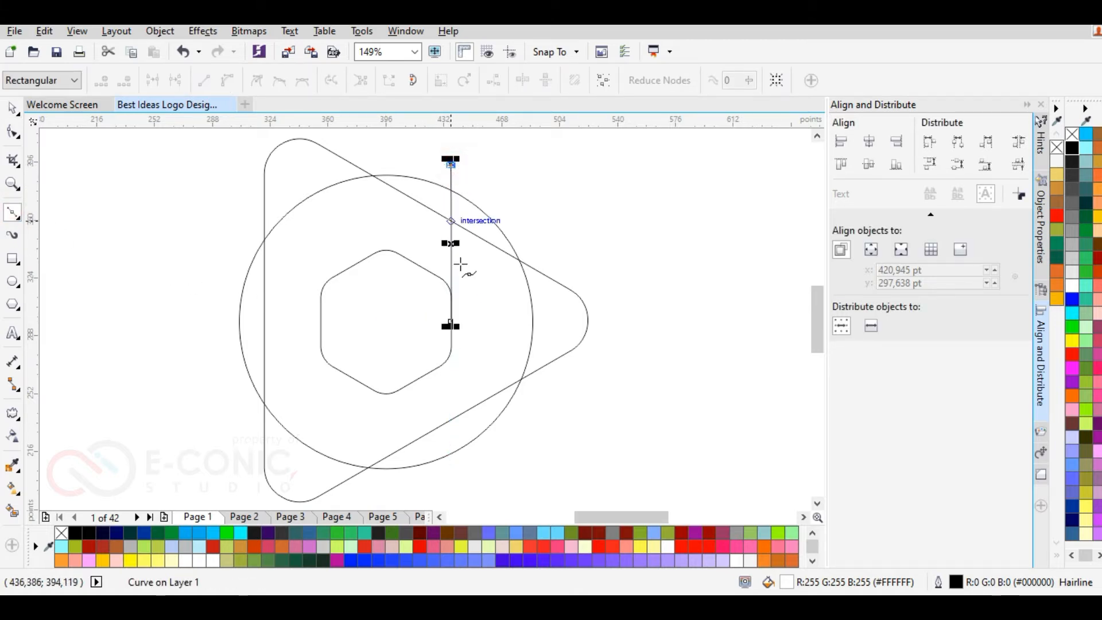
left_click(17, 113)
left_click(514, 202)
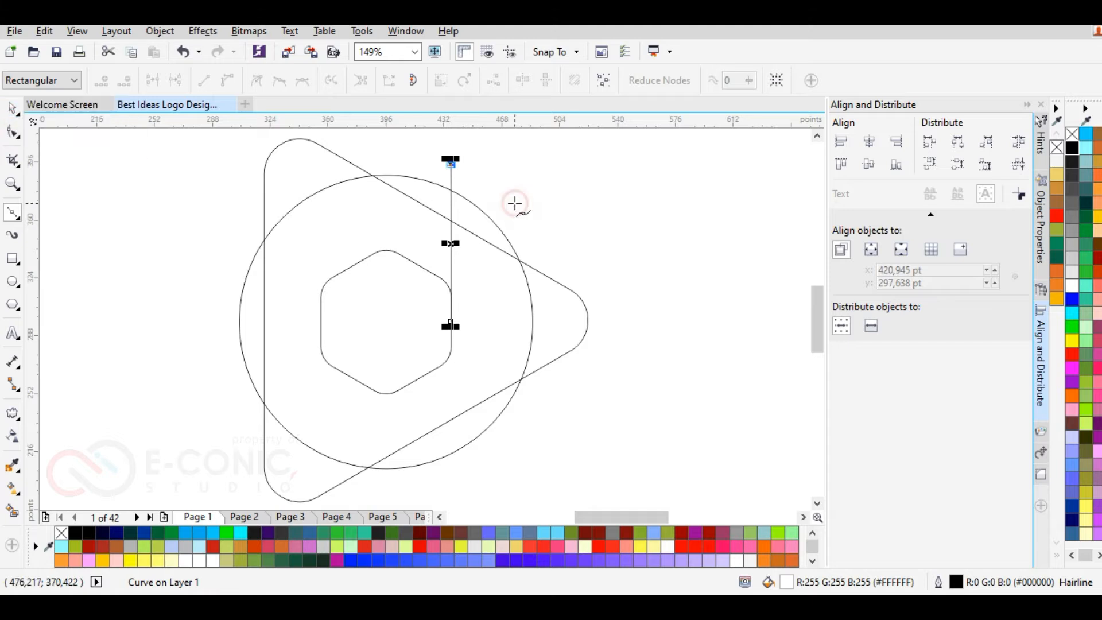
left_click(12, 108)
left_click(320, 247)
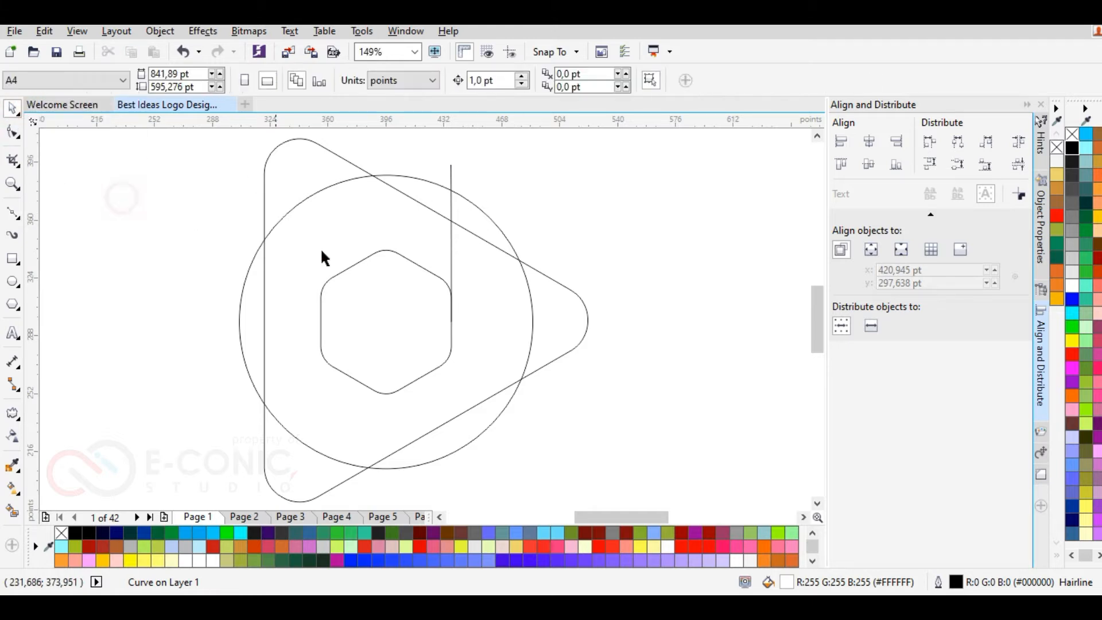
- Create a copy of the vertical line rotated by 60 degrees
left_click(452, 250)
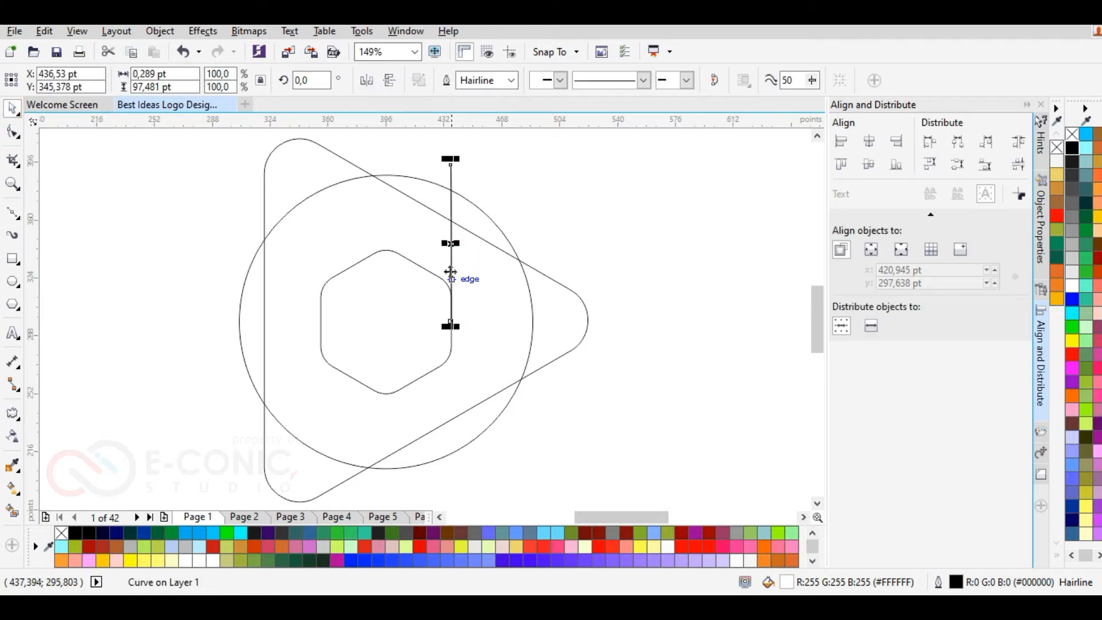
scroll(452, 255, "up", 2)
left_click(452, 247)
left_click_drag(453, 396, 598, 318)
scroll(465, 246, "down", 1)
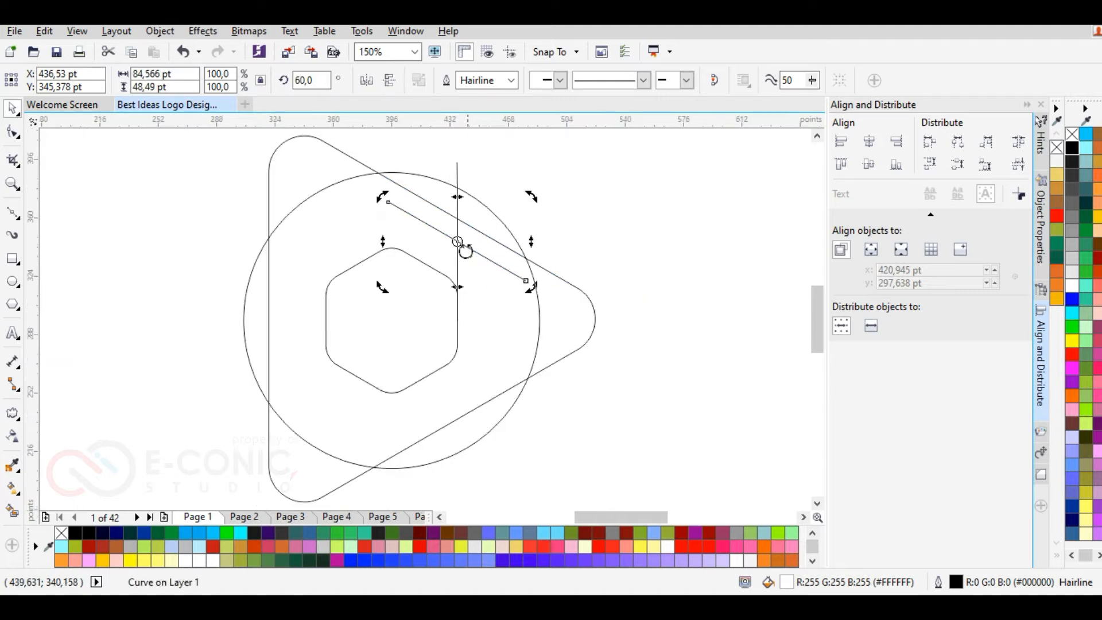
- Place the rotated line along the hexagon's lower-left edge and a horizontally mirrored copy along its upper-left edge
left_click(248, 167)
left_click(418, 220)
left_click_drag(418, 220, 353, 195)
left_click(364, 81)
left_click_drag(388, 240, 319, 282)
scroll(318, 281, "up", 2)
left_click_drag(384, 251, 388, 249)
left_click(157, 256)
scroll(158, 256, "down", 2)
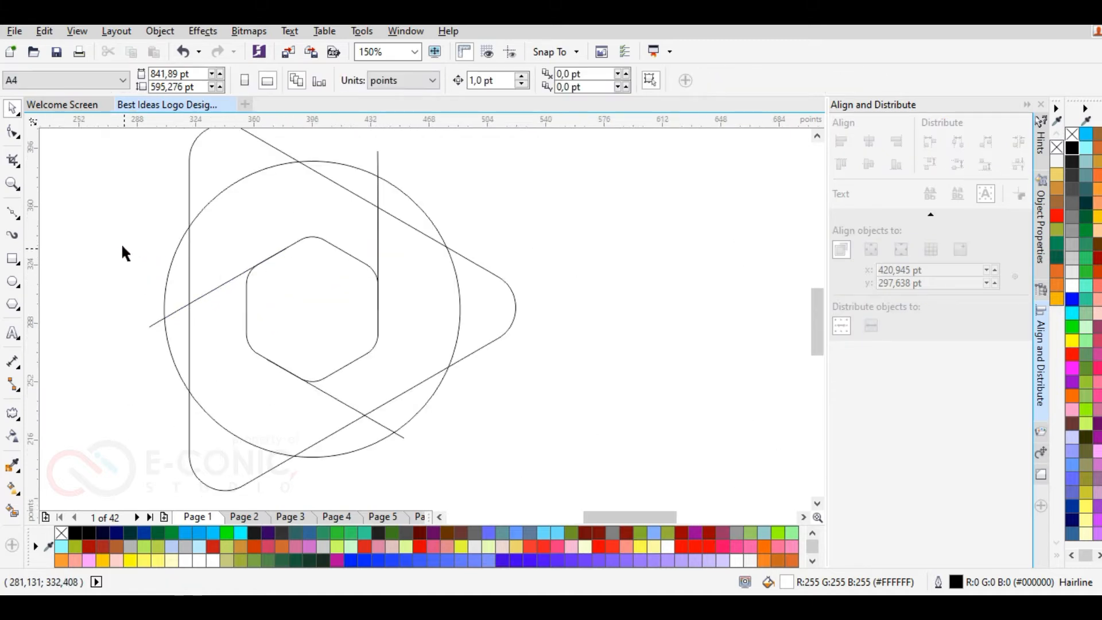
- Smart-fill every region of the circle and rounded triangle surrounding the hexagon with the blue-grey colour, leaving the hexagon itself empty
scroll(414, 351, "down", 2)
left_click(12, 510)
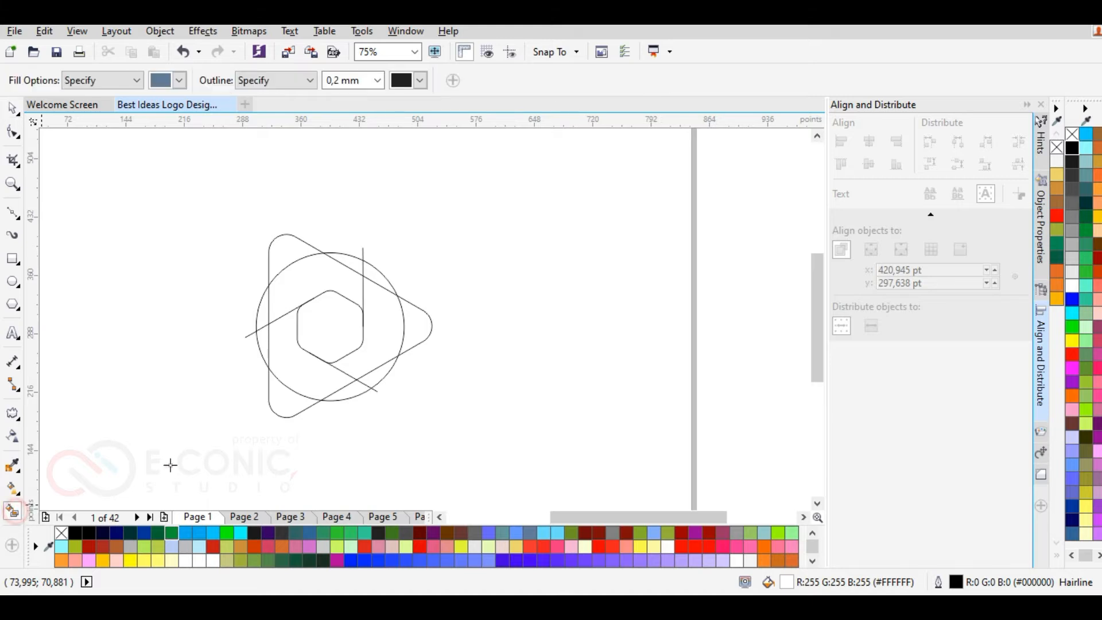
left_click(291, 372)
left_click(320, 279)
left_click(287, 253)
left_click(339, 260)
left_click(375, 272)
left_click(413, 323)
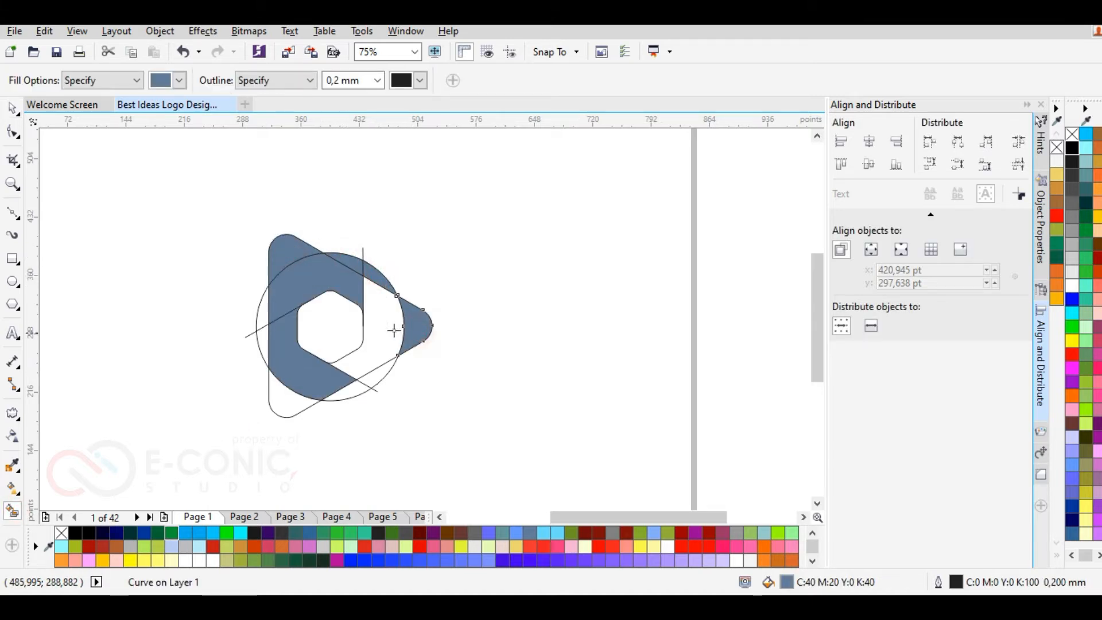
left_click(393, 327)
left_click(264, 307)
left_click(263, 350)
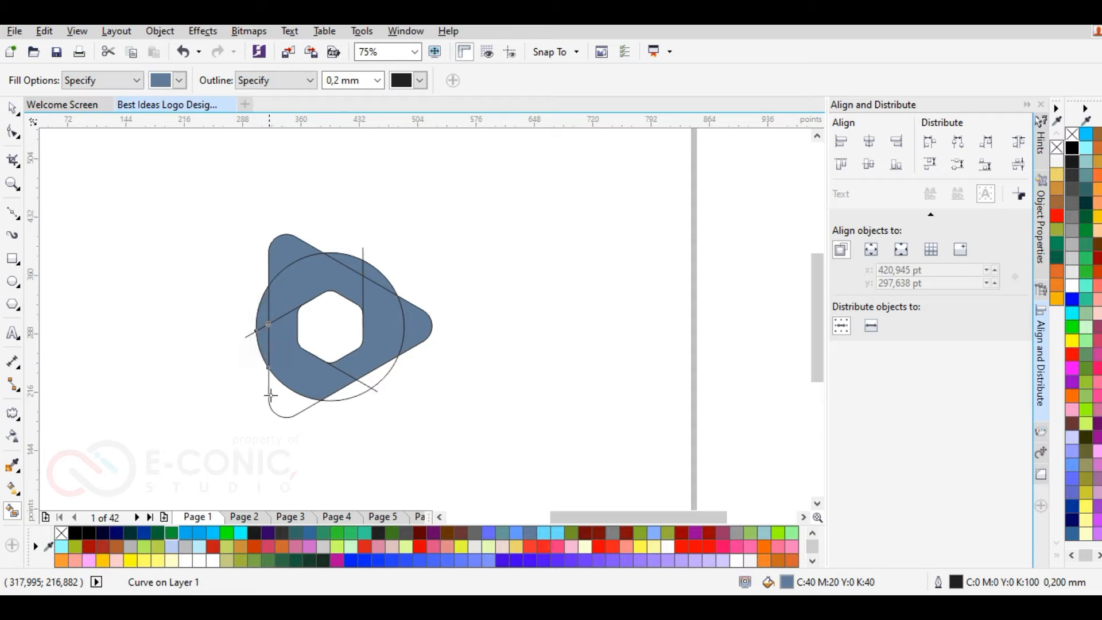
left_click(290, 401)
left_click(364, 389)
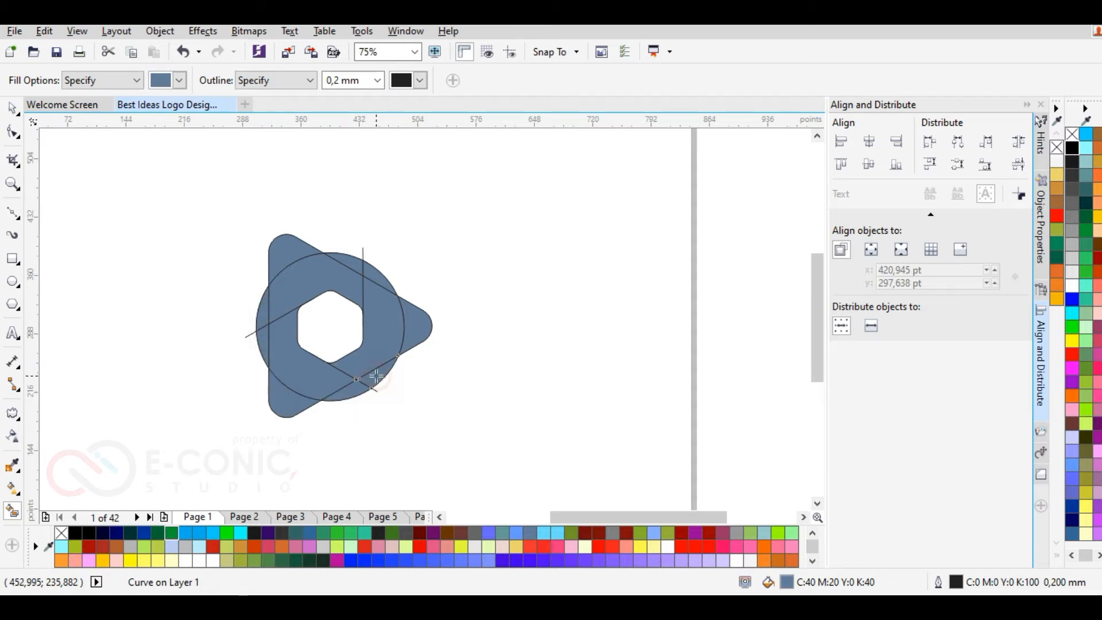
- Delete the three straight dividing lines that extend past the circle from the hexagon's edges
left_click(10, 105)
left_click(155, 296)
key("F4")
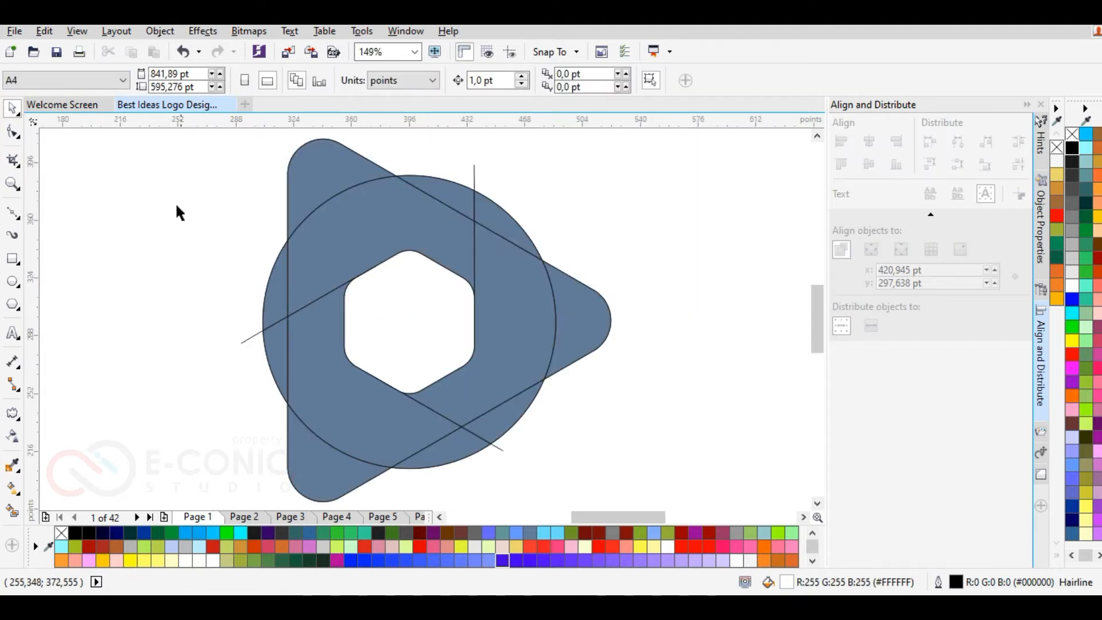
left_click(383, 319)
key("Delete")
left_click(500, 447)
key("Delete")
left_click(247, 338)
key("Delete")
left_click(265, 376)
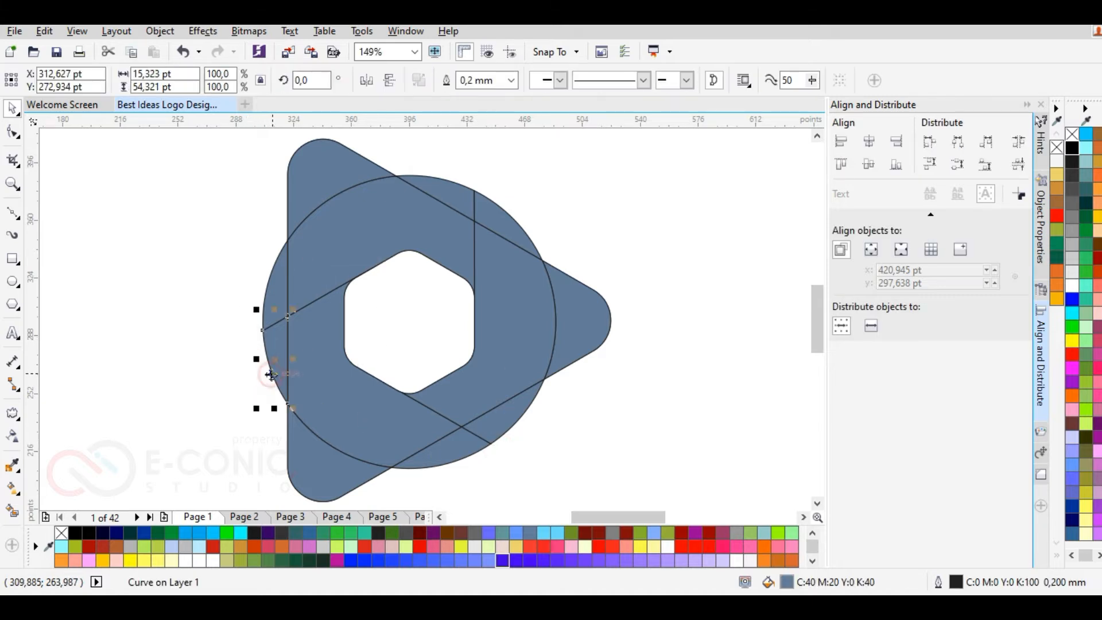
left_click(288, 452)
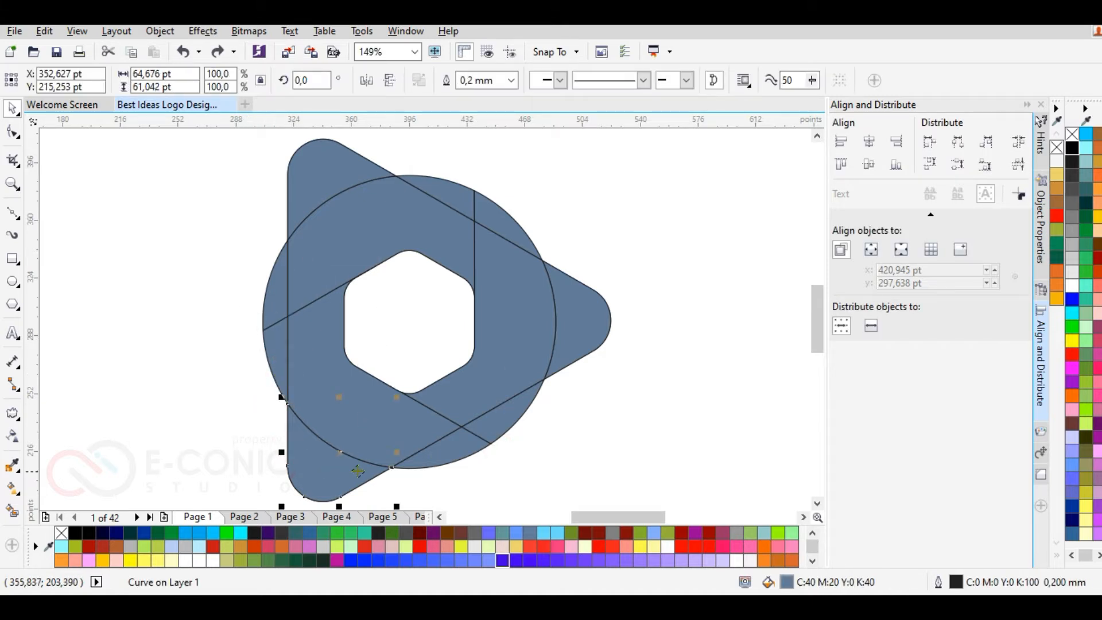
left_click(404, 465)
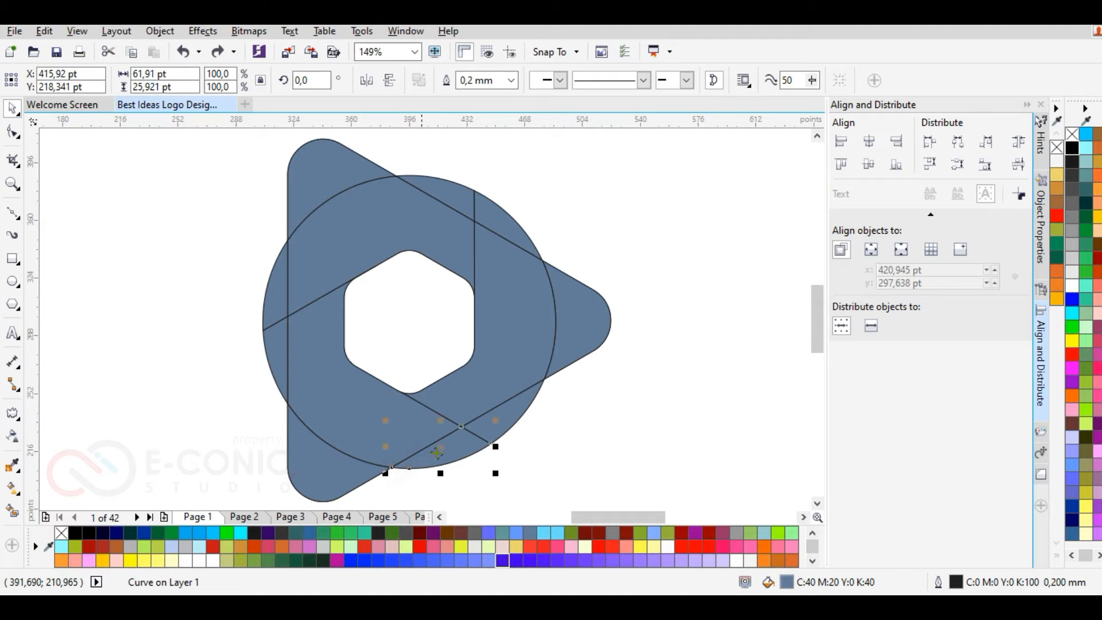
left_click(561, 370)
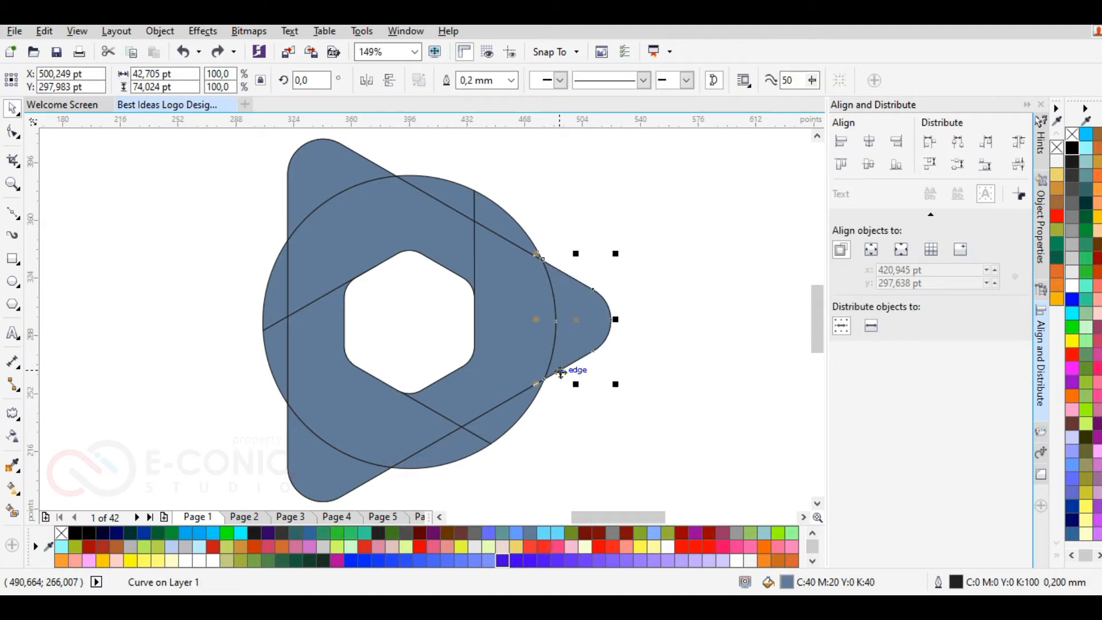
key("Delete")
left_click(603, 330)
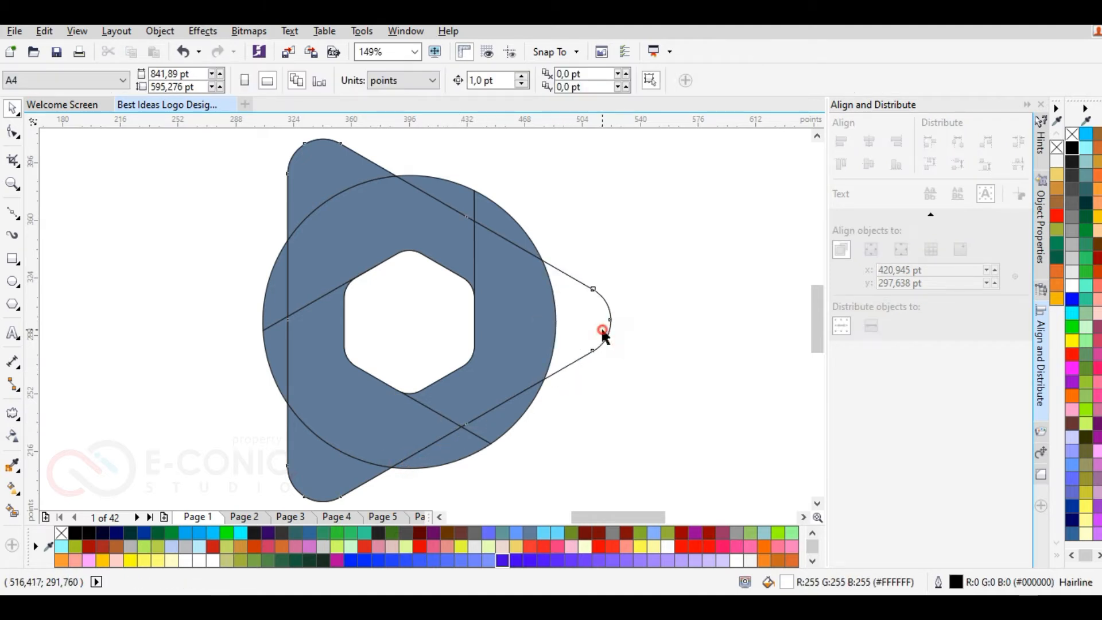
key("ctrl+z")
key("ctrl+z")
left_click(666, 307)
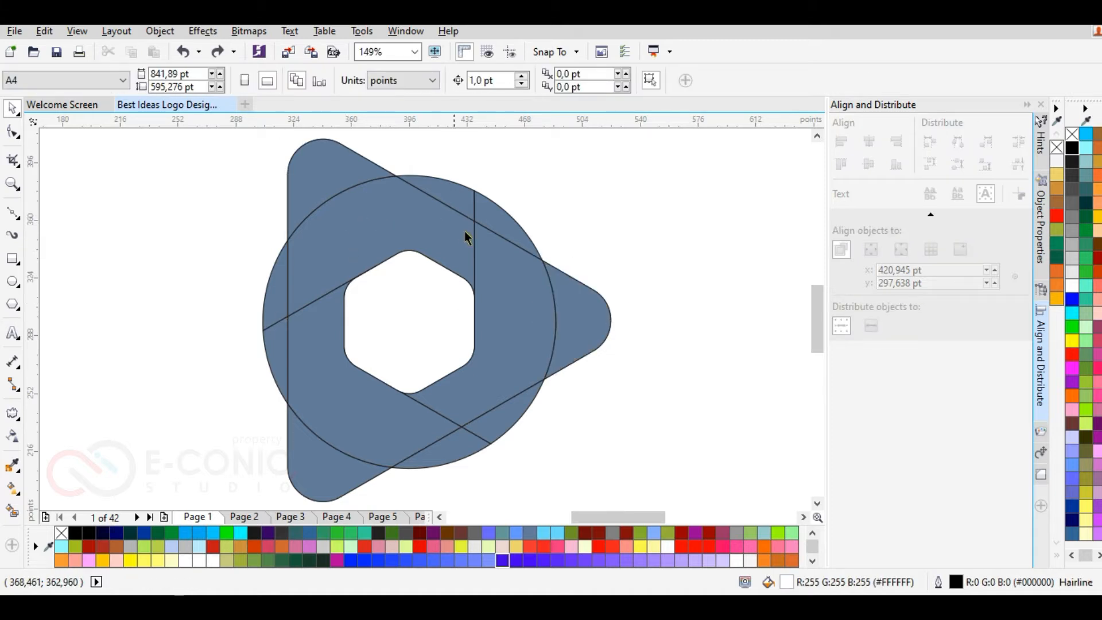
- Weld the upper-right crescent with the adjoining right-hand circle regions into one ring segment
left_click(467, 198)
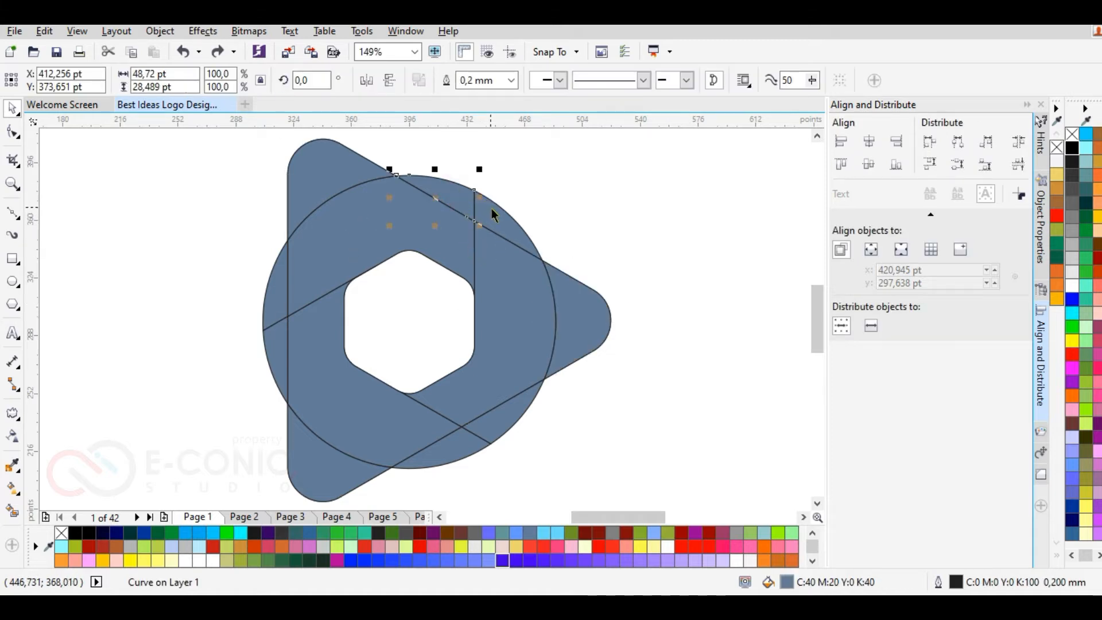
left_click(509, 255, "shift")
left_click(516, 298, "shift")
- Weld the lower-right crescent, the bottom crescent and the lower-left inner region into a second ring segment
left_click(521, 419)
left_click(420, 443, "shift")
left_click(342, 416, "shift")
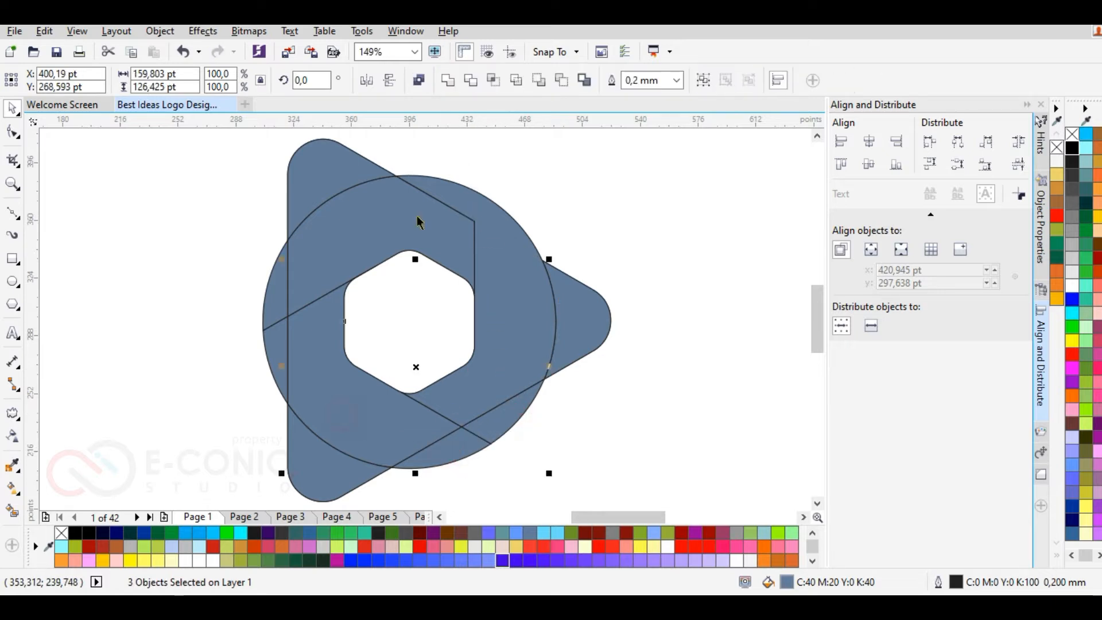
left_click(457, 87)
- Weld the left crescent, the upper-left crescent and the upper inner region into the third ring segment
left_click(271, 317)
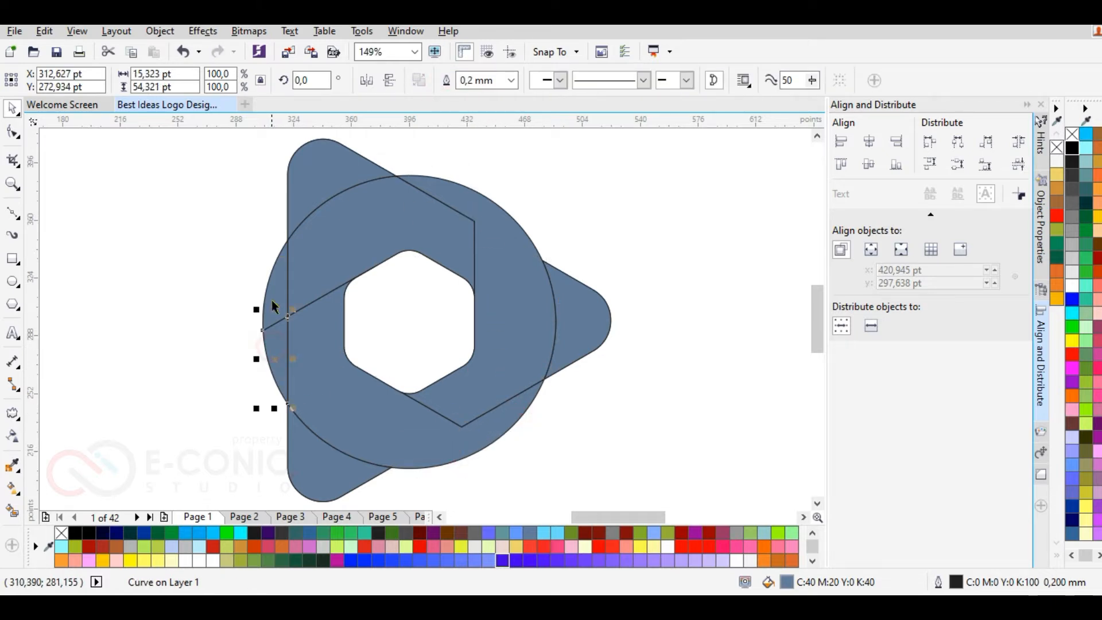
left_click(280, 272, "shift")
left_click(333, 248, "shift")
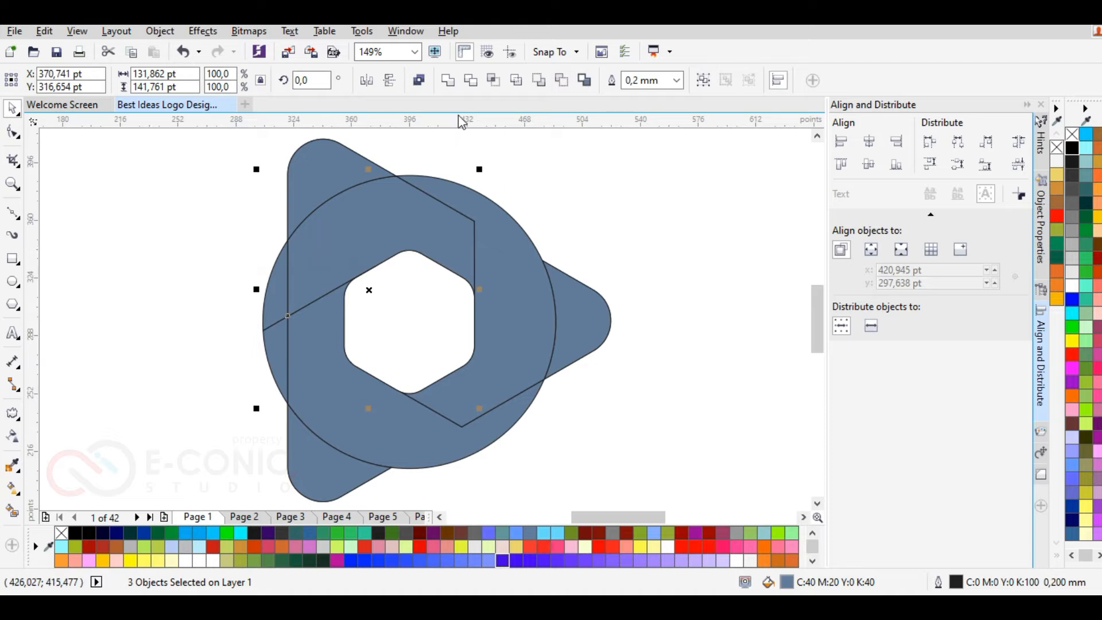
left_click(447, 84)
left_click(231, 250)
- Remove the outlines from all the logo shapes and select the right ring segment
scroll(209, 235, "down", 2)
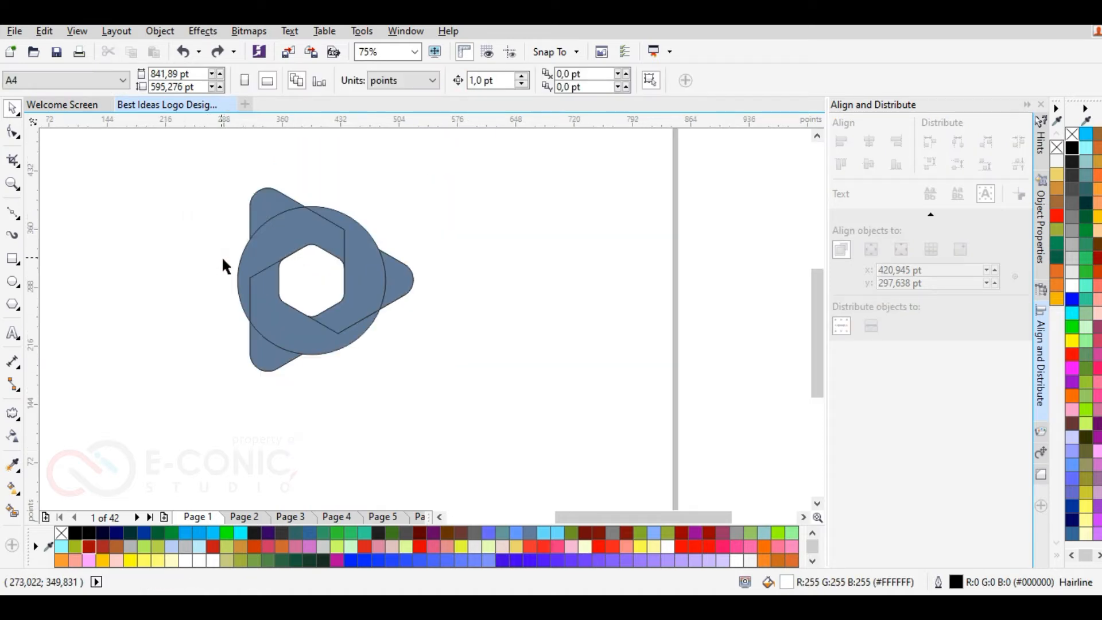
left_click_drag(221, 162, 482, 425)
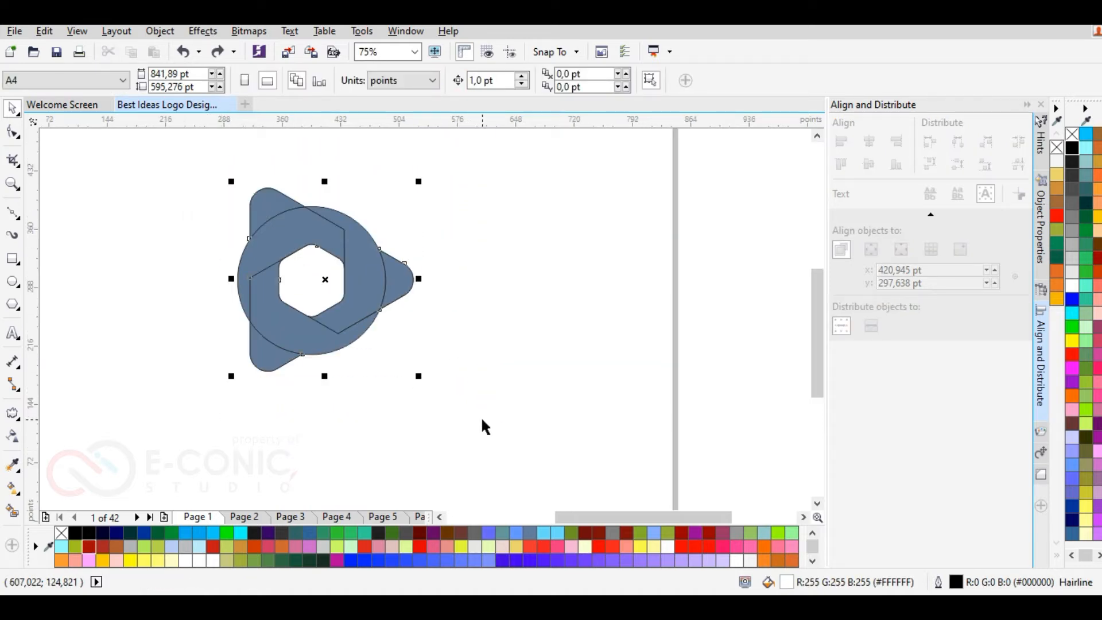
right_click(1057, 149)
left_click(476, 246)
scroll(232, 221, "up", 1)
left_click(509, 310)
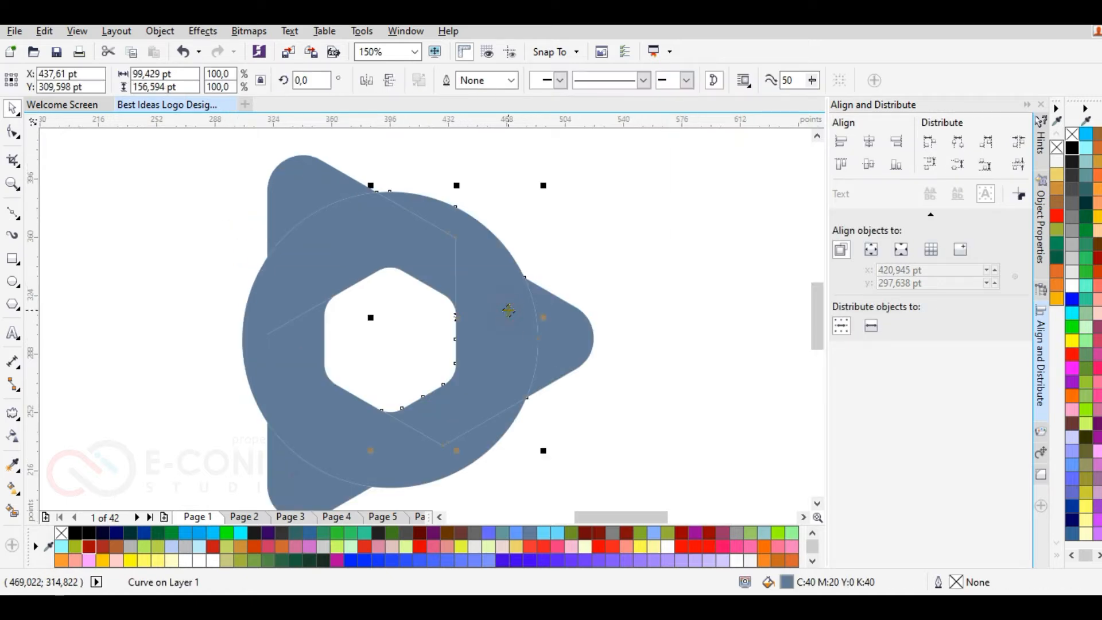
left_click(13, 513)
left_click(463, 418)
key("ctrl+z")
- Apply a linear fountain fill to the right ring segment, from dark purple at the top to cyan at the lower right
left_click(13, 488)
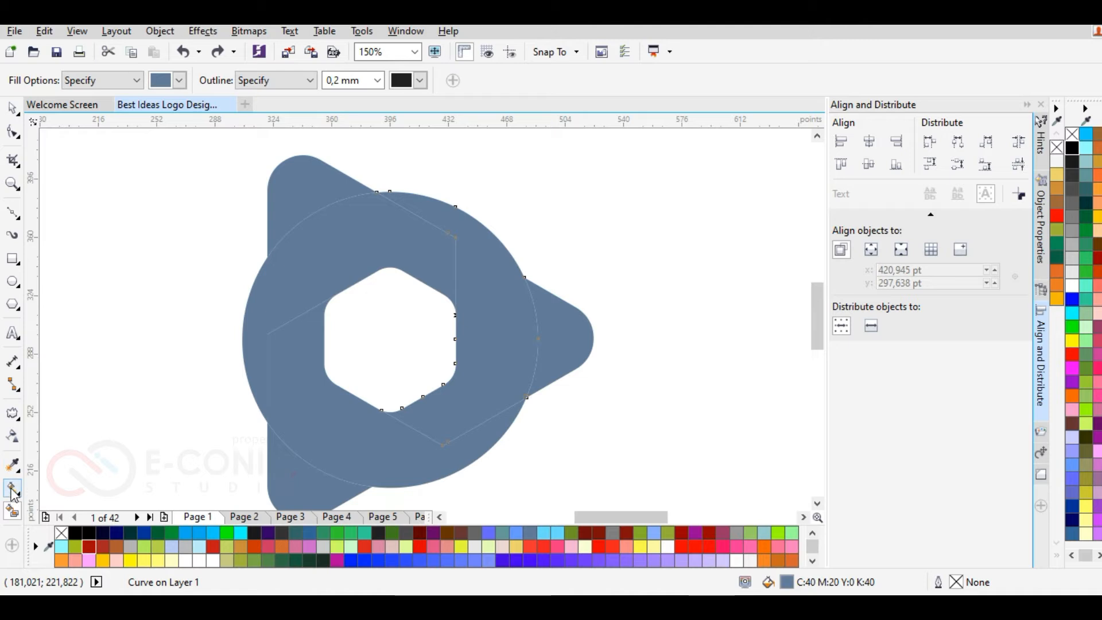
left_click_drag(458, 208, 524, 396)
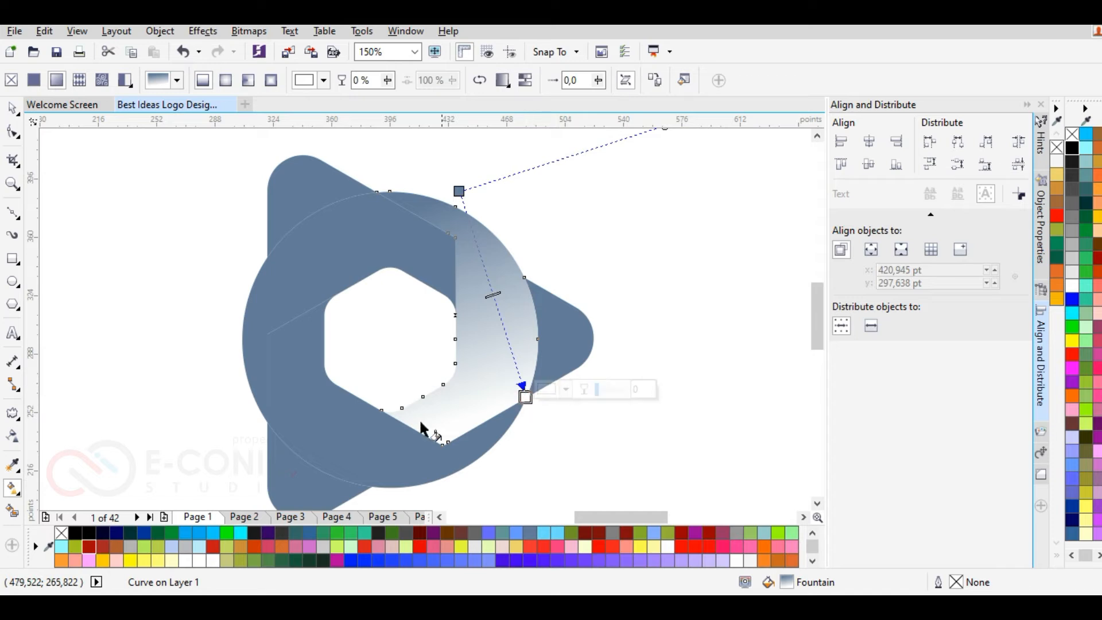
left_click(241, 533)
left_click(459, 191)
left_click(270, 534)
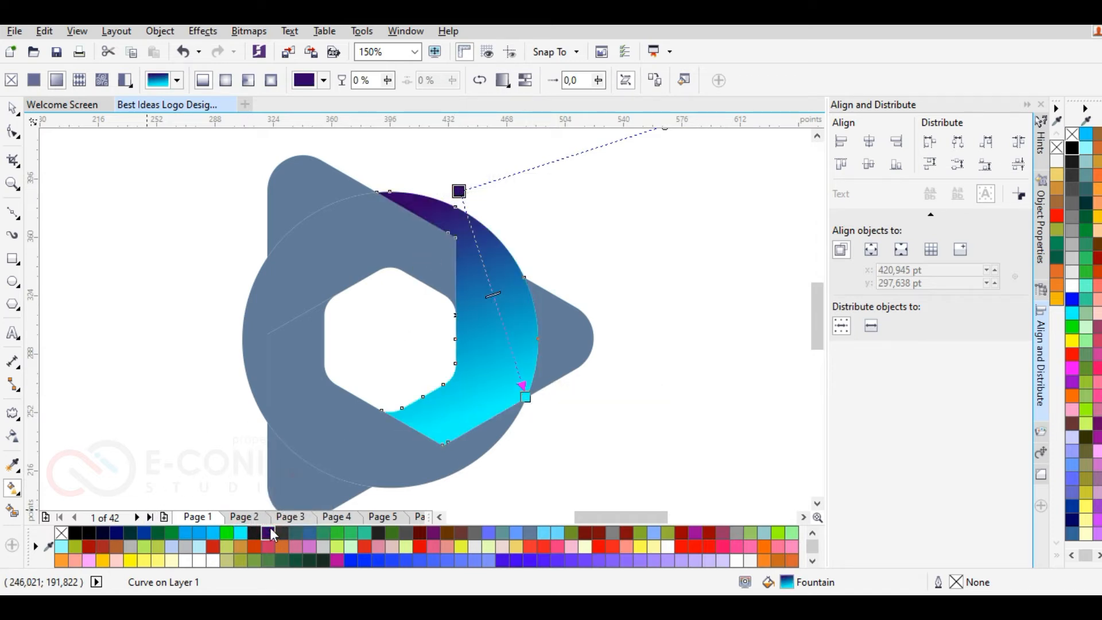
- Recolour the right segment's gradient with bright blue at the lower end and dark purple at the top
left_click(142, 533)
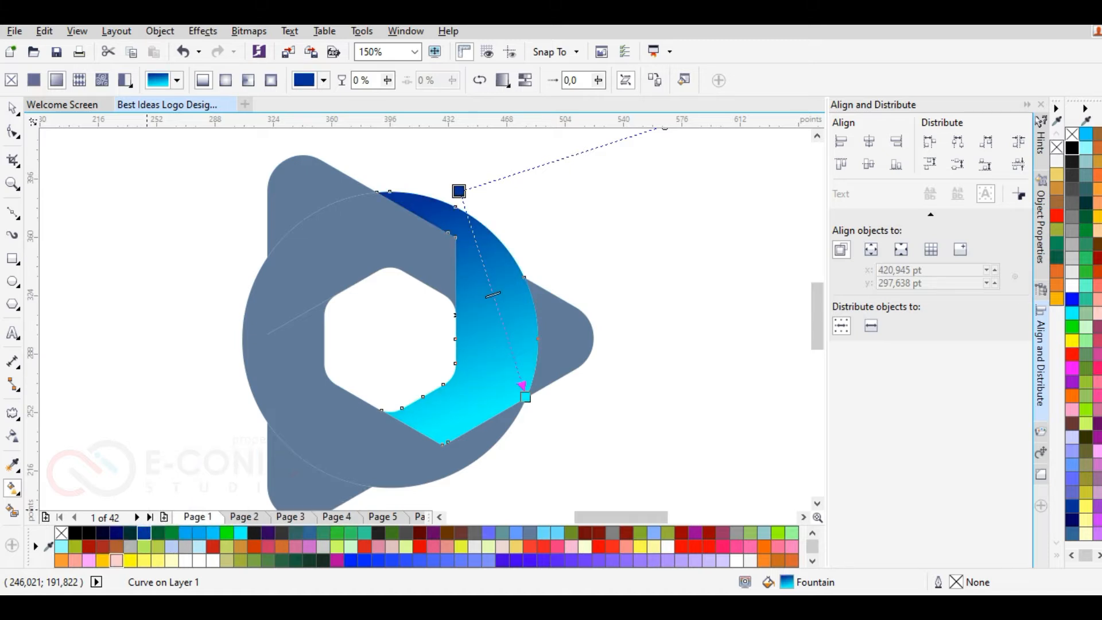
left_click(526, 397)
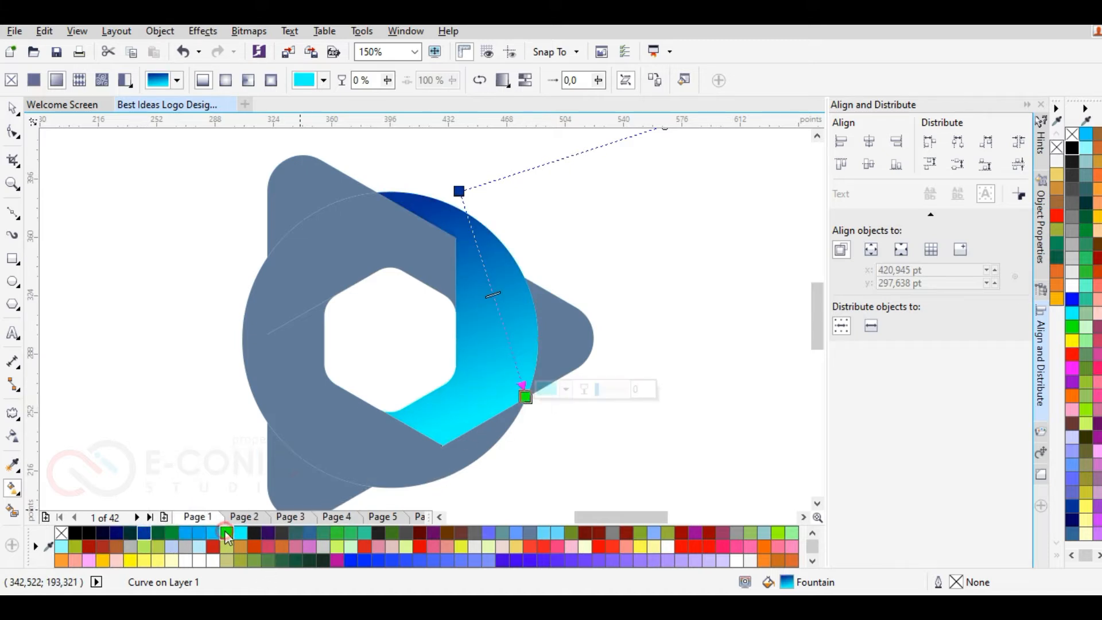
left_click(227, 533)
left_click(200, 534)
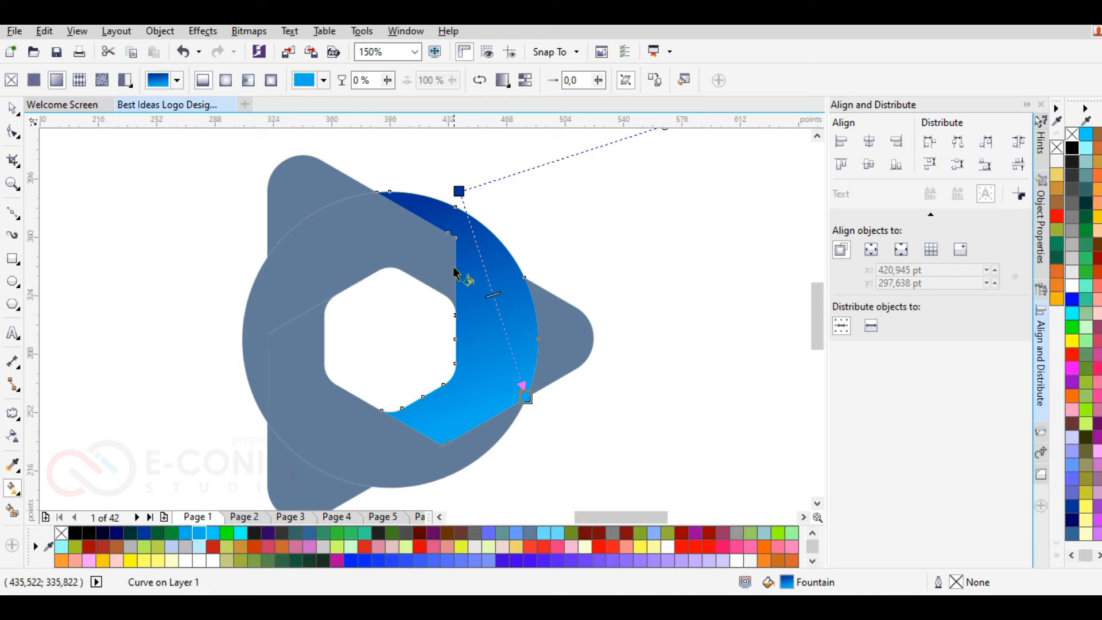
left_click(459, 190)
left_click(268, 533)
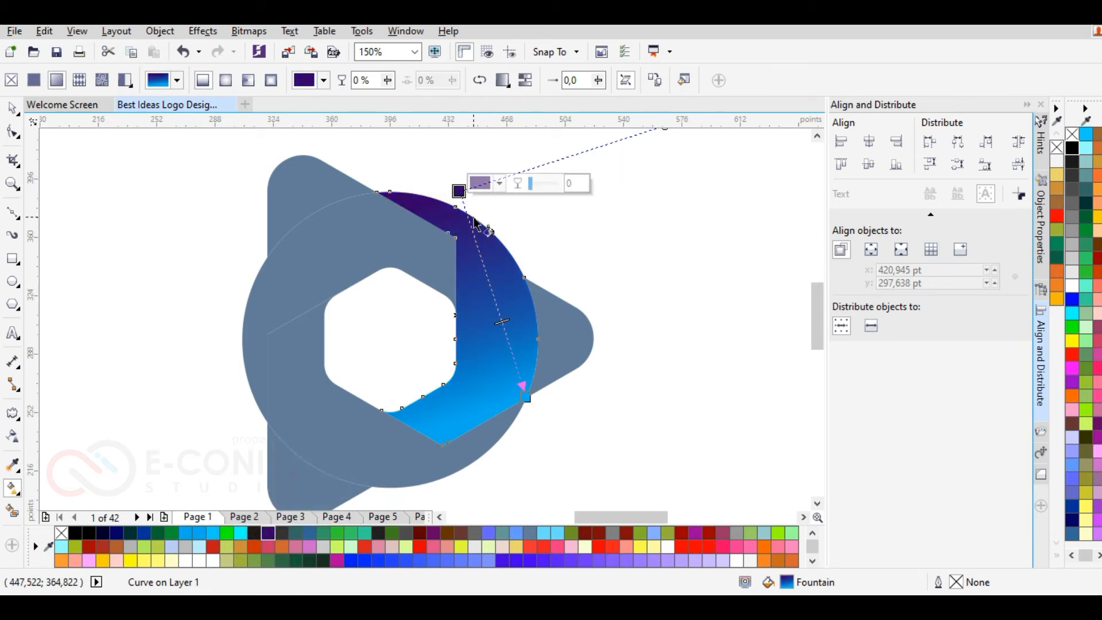
- Reverse the gradient to run from dark purple at the segment's bottom corner to blue at its upper inner corner, with the midpoint shifted slightly downward
left_click_drag(525, 395, 447, 441)
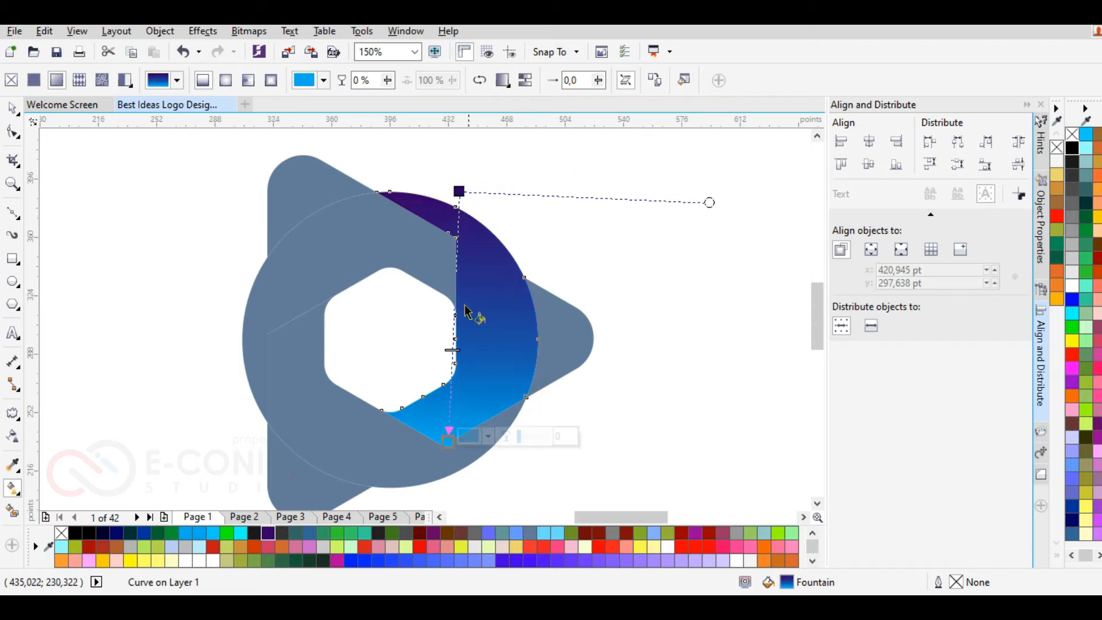
left_click_drag(459, 191, 439, 505)
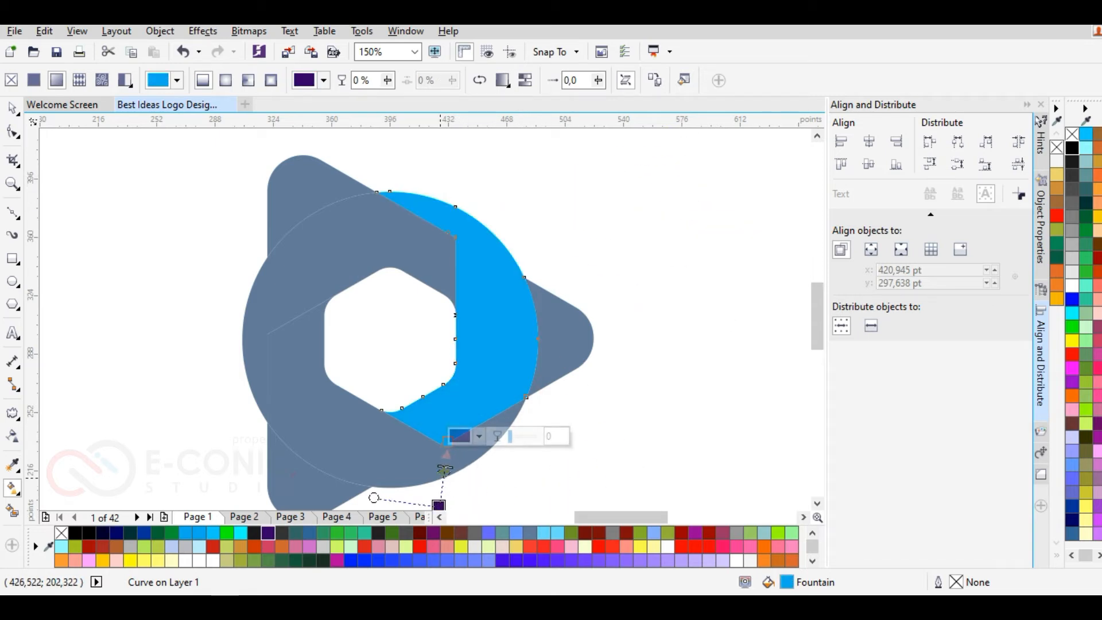
left_click_drag(448, 441, 459, 202)
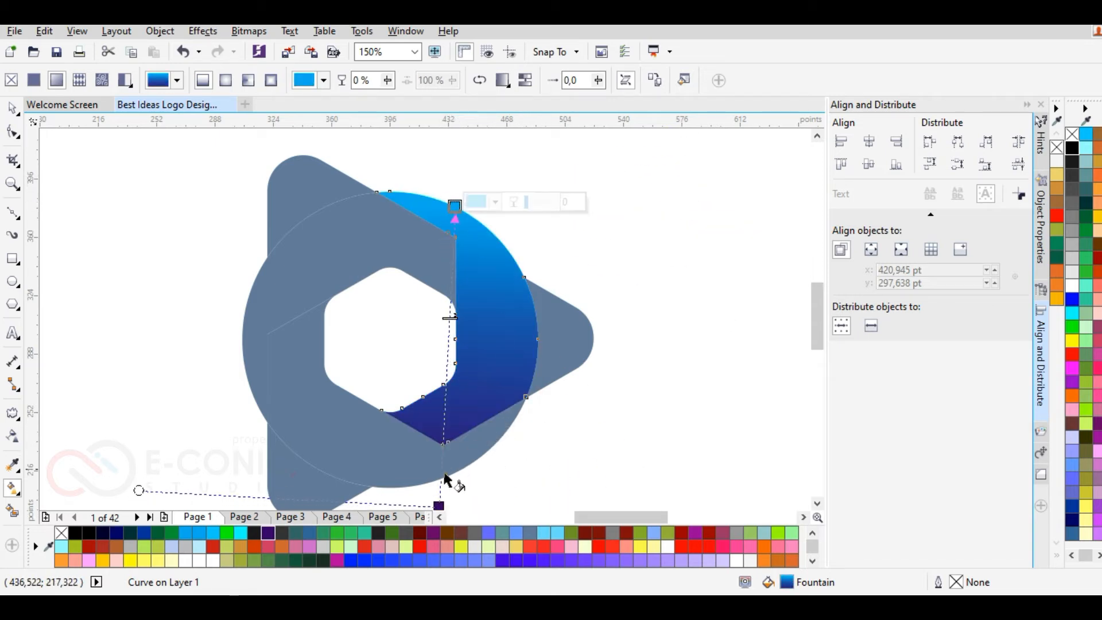
left_click_drag(438, 506, 448, 441)
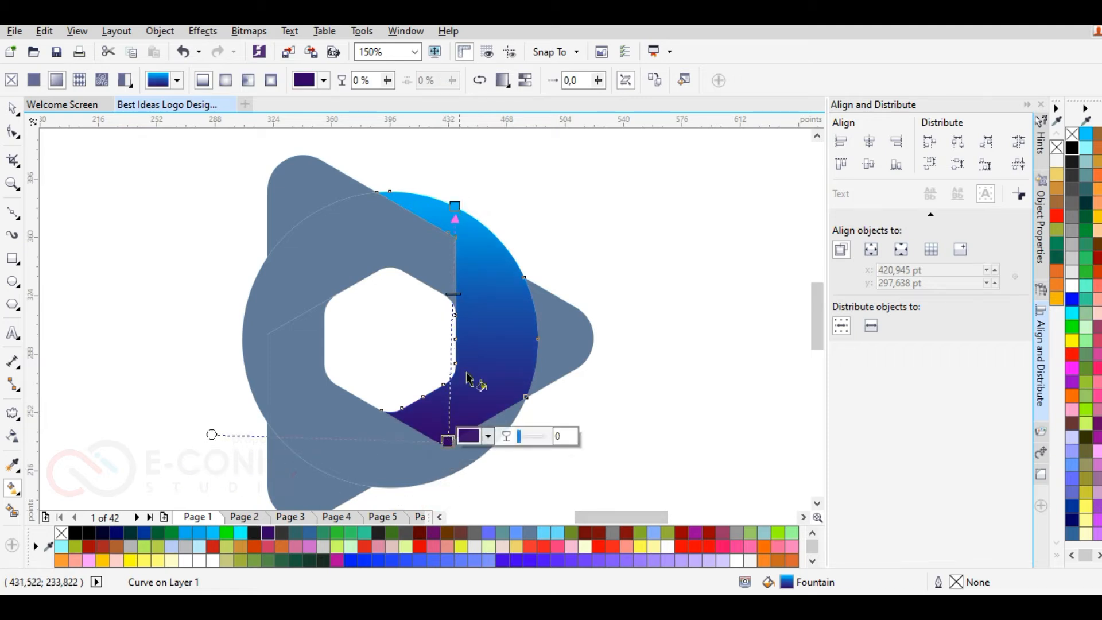
left_click_drag(455, 205, 455, 235)
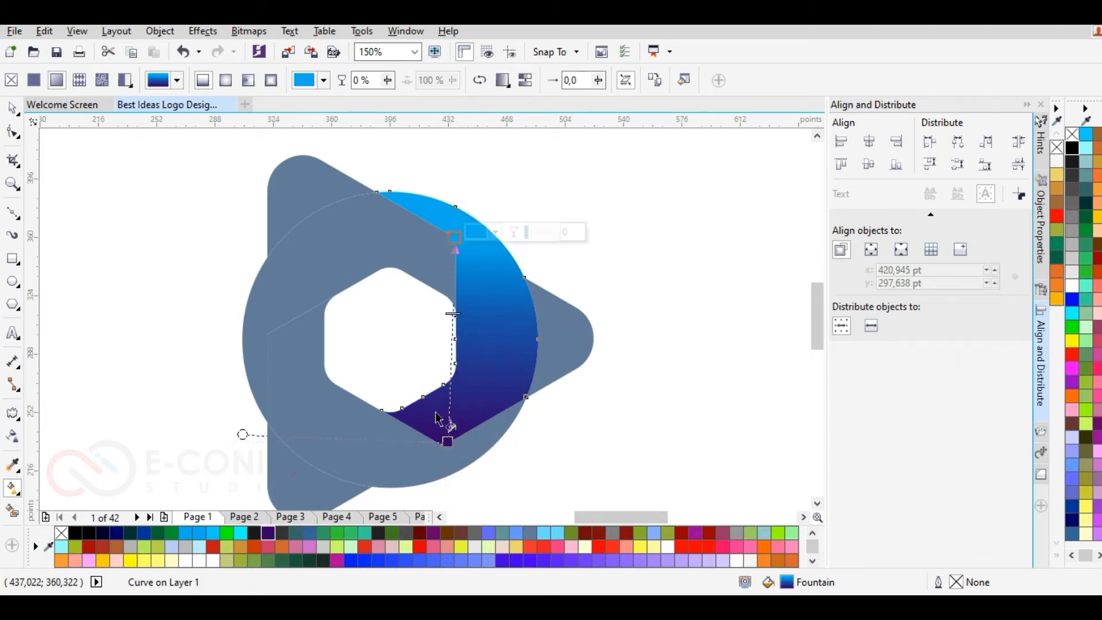
left_click_drag(447, 441, 441, 445)
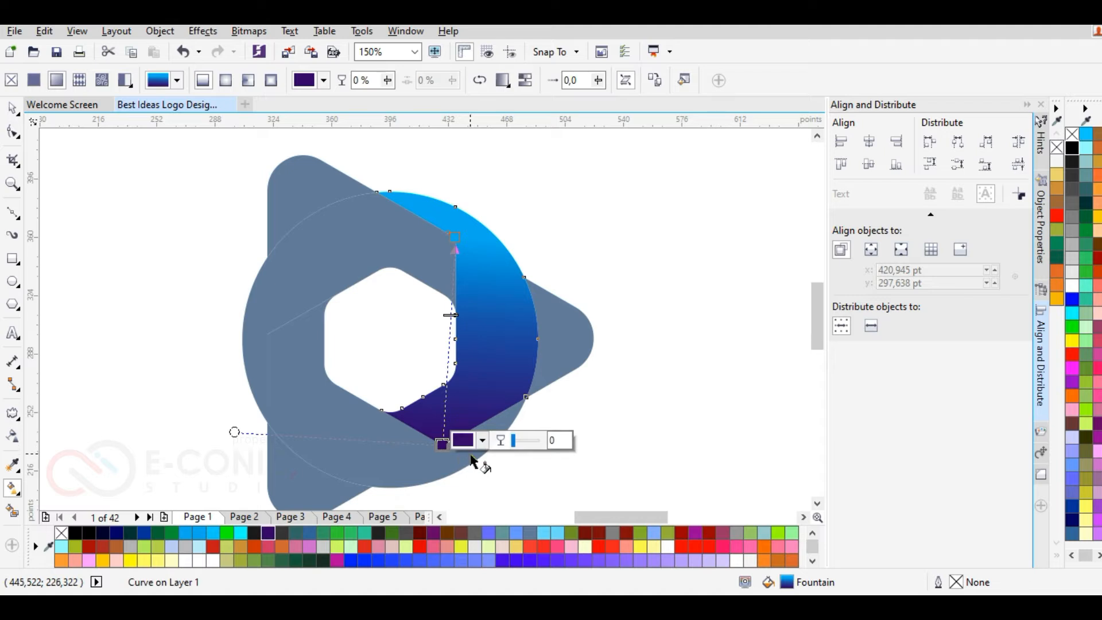
left_click_drag(450, 310, 449, 339)
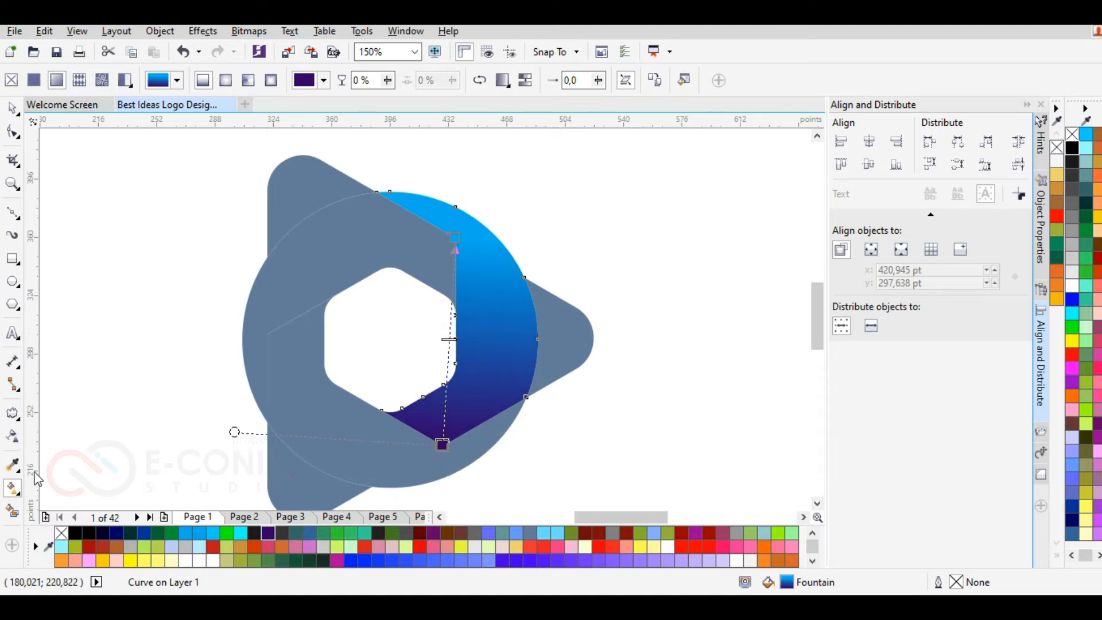
- Copy the right segment's gradient fill to the other two ring segments with the Attributes eyedropper
left_click(12, 464)
left_click(499, 293)
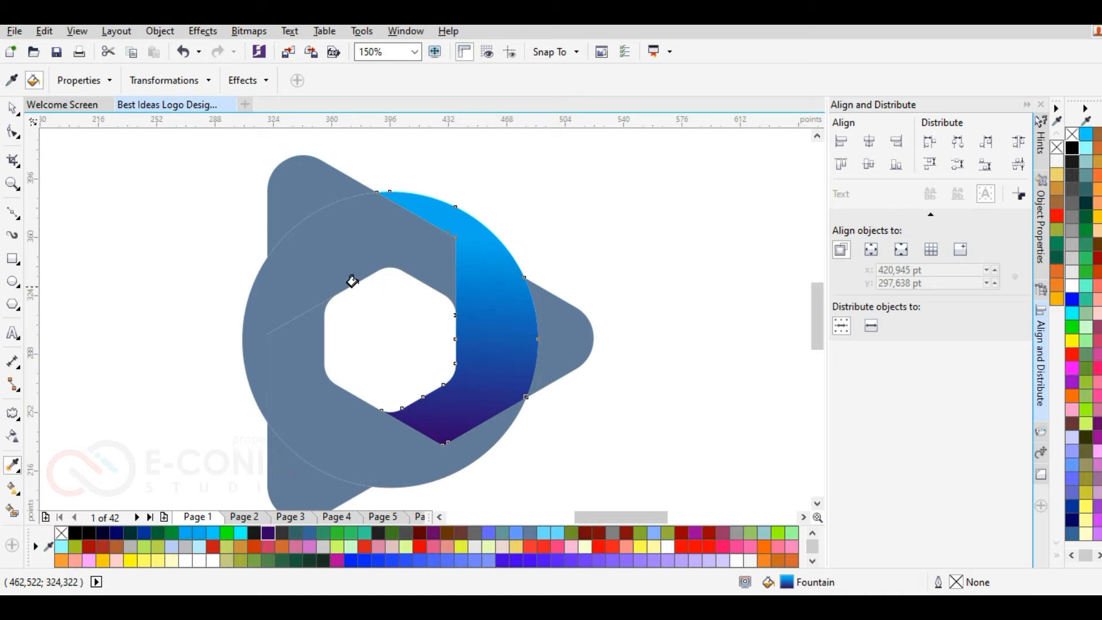
left_click(336, 424)
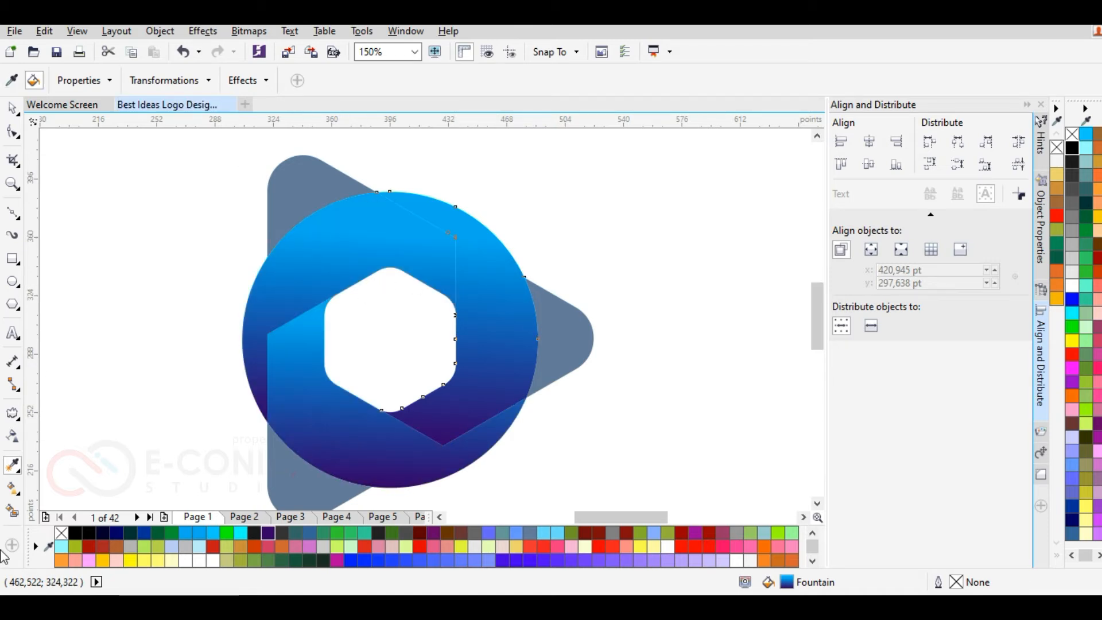
left_click(14, 488)
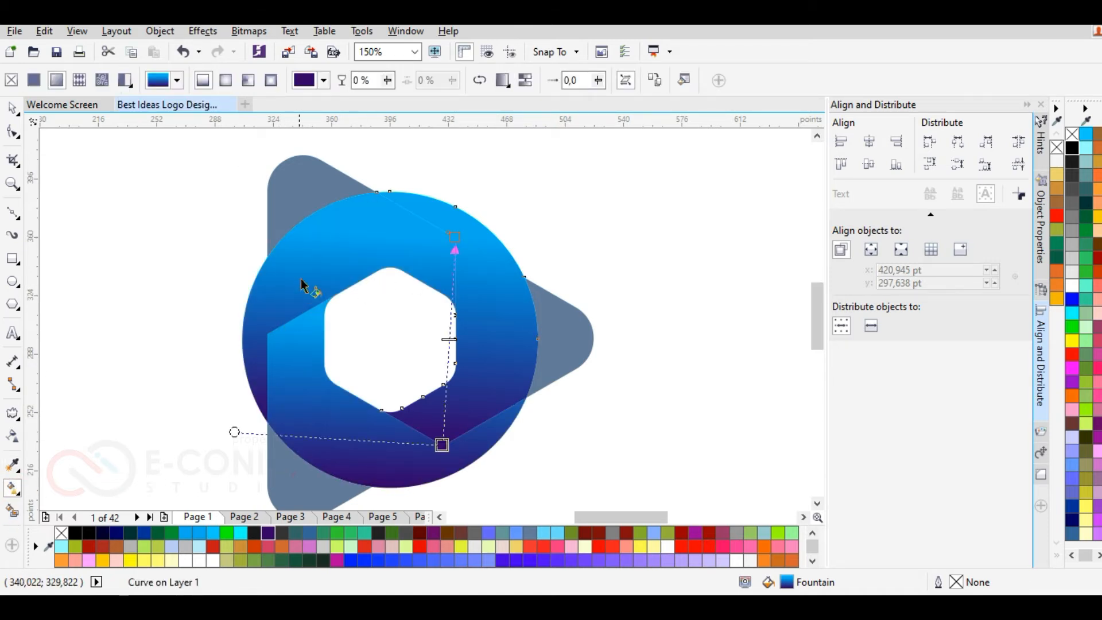
- Redirect the lower-left ring segment's gradient to run from dark purple at its left corner to blue at its lower-right corner
left_click(12, 108)
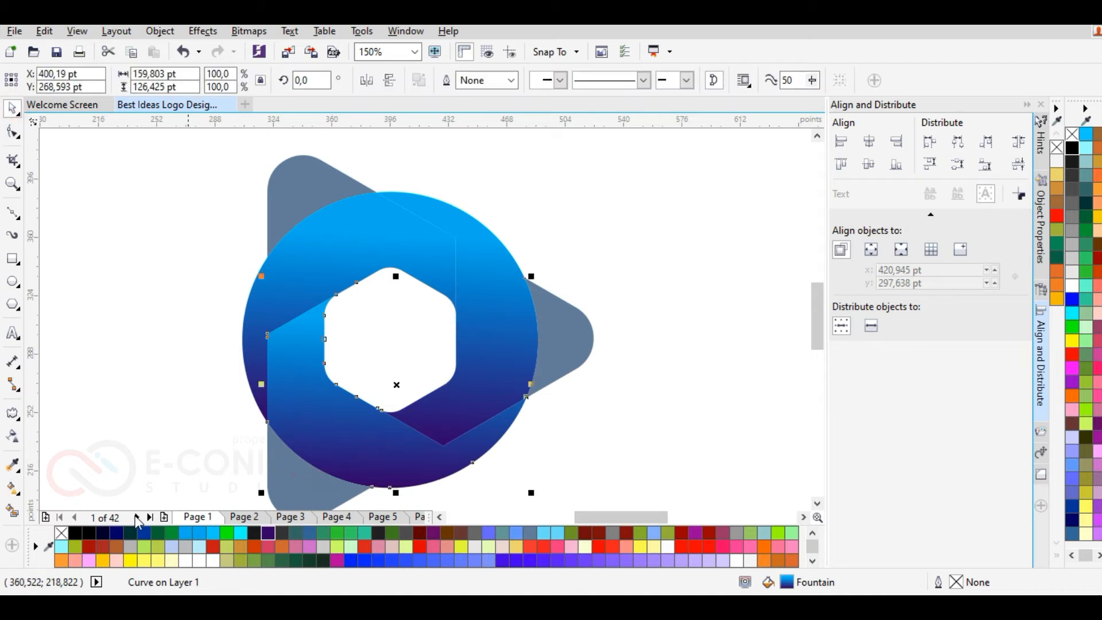
left_click(12, 490)
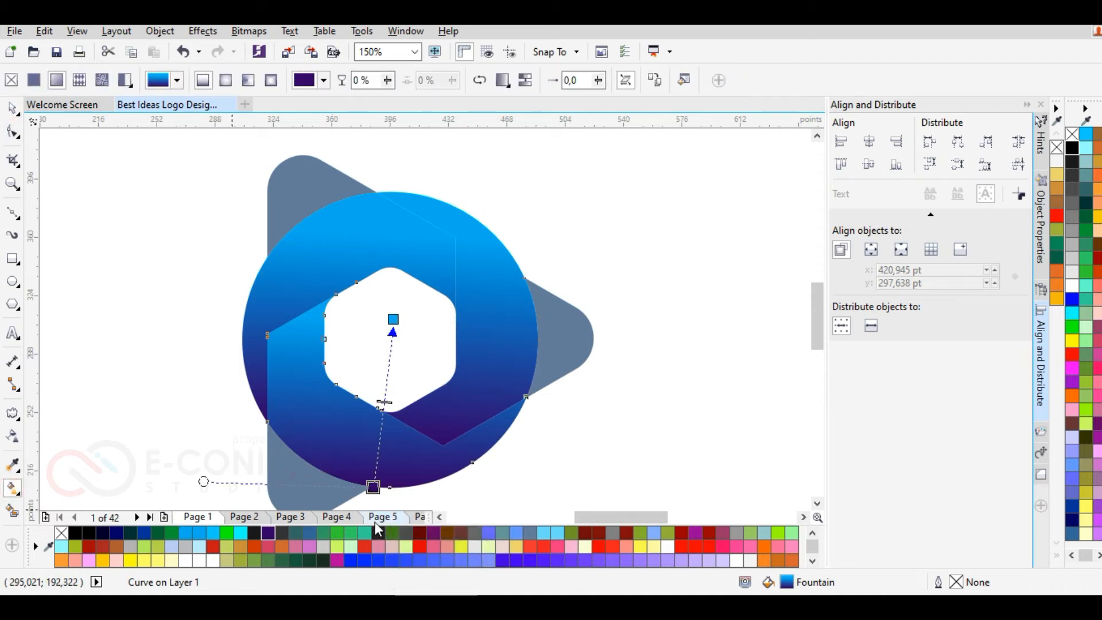
left_click_drag(373, 487, 267, 333)
left_click_drag(393, 319, 441, 445)
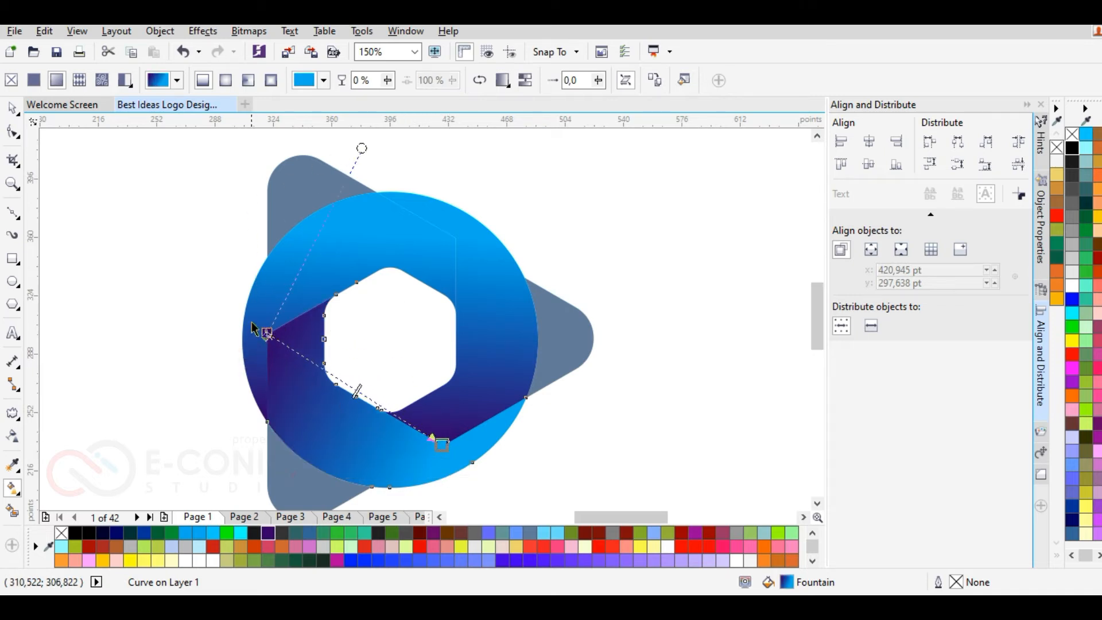
- Redirect the upper-left ring segment's gradient to run from dark purple at its upper-right corner to blue at its left corner
left_click(252, 317)
left_click_drag(327, 419, 455, 238)
left_click_drag(348, 233, 266, 332)
left_click(114, 319)
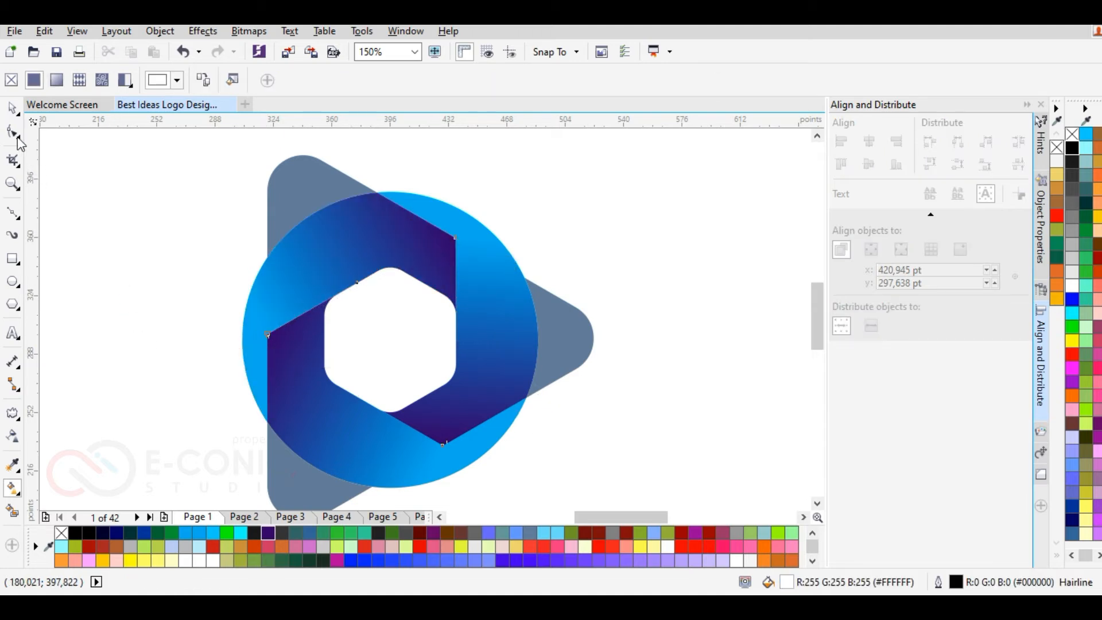
- Copy the ring's blue-purple gradient fill to the three grey outer triangle tips with the Attributes eyedropper
left_click(14, 107)
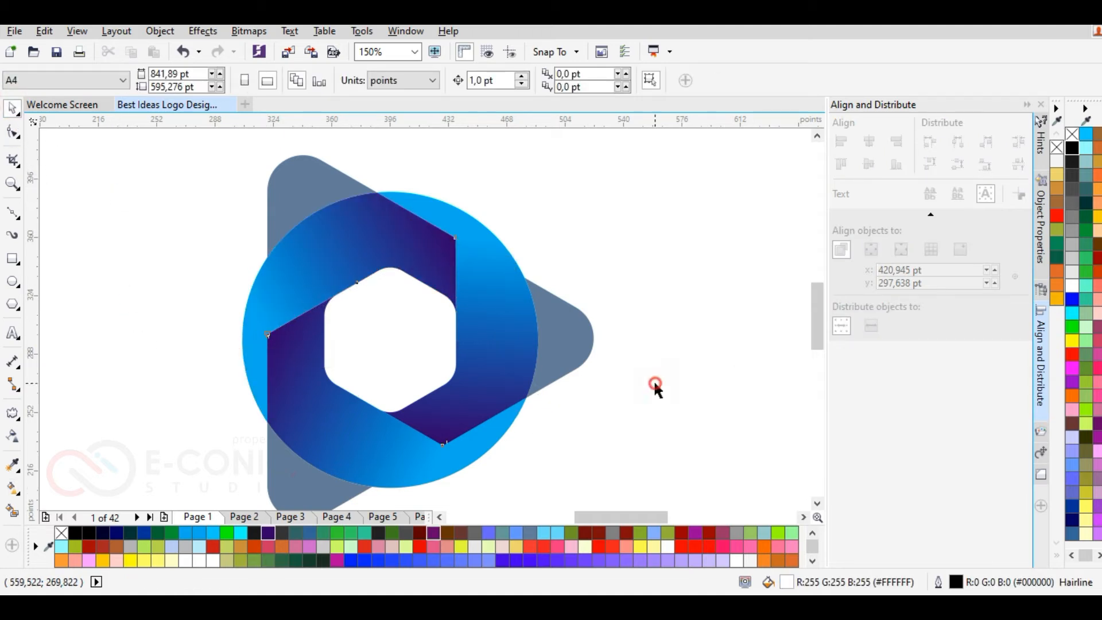
left_click(562, 350)
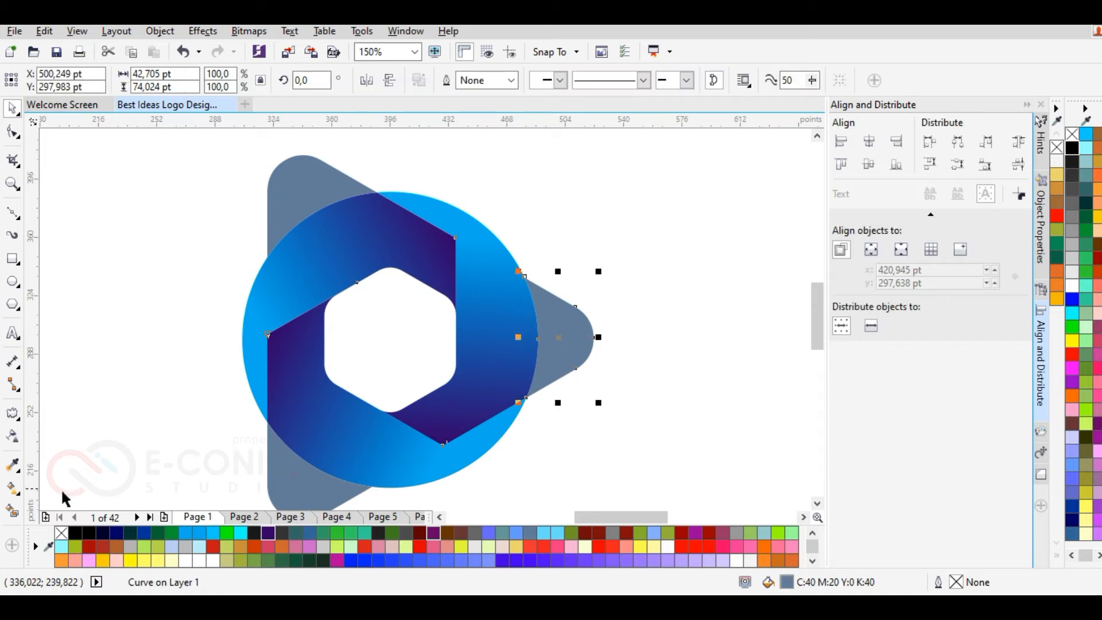
left_click(13, 465)
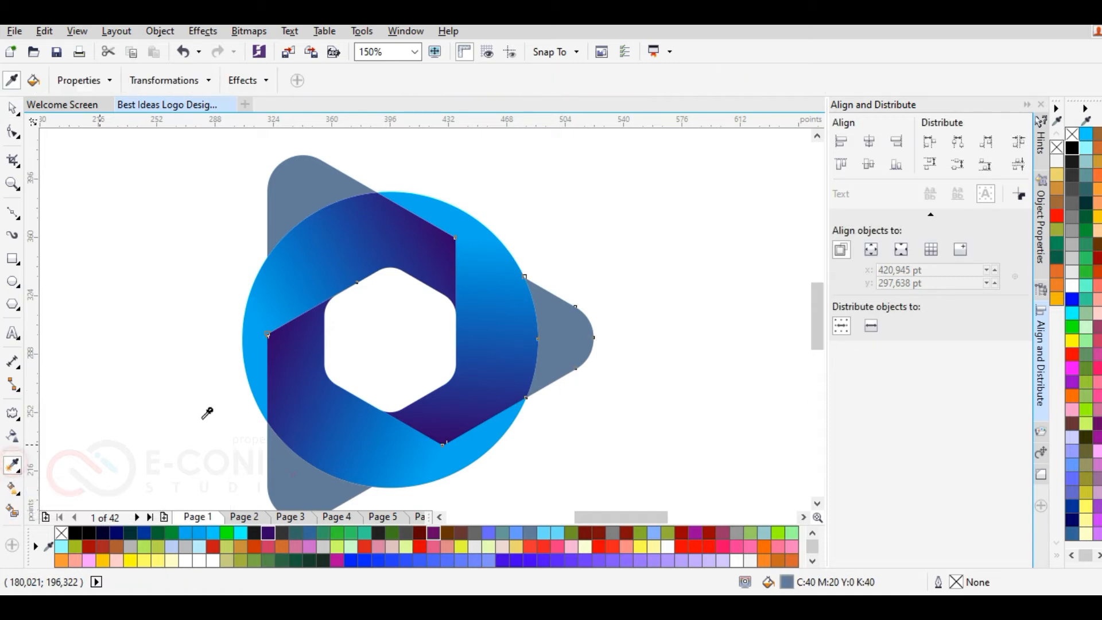
left_click(551, 333)
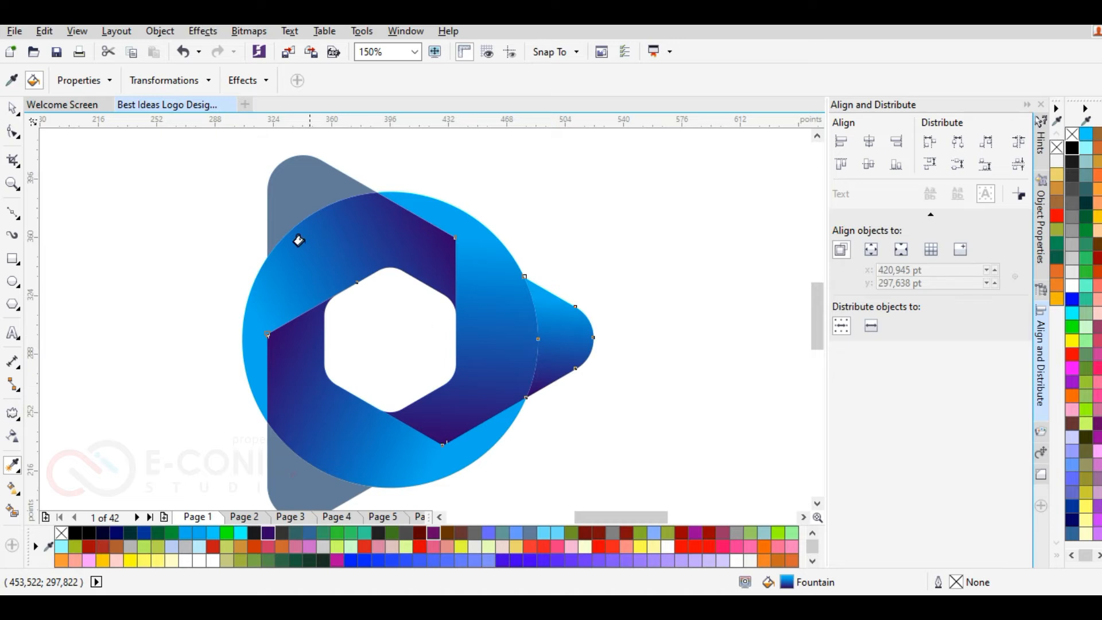
left_click(300, 183)
left_click(292, 478)
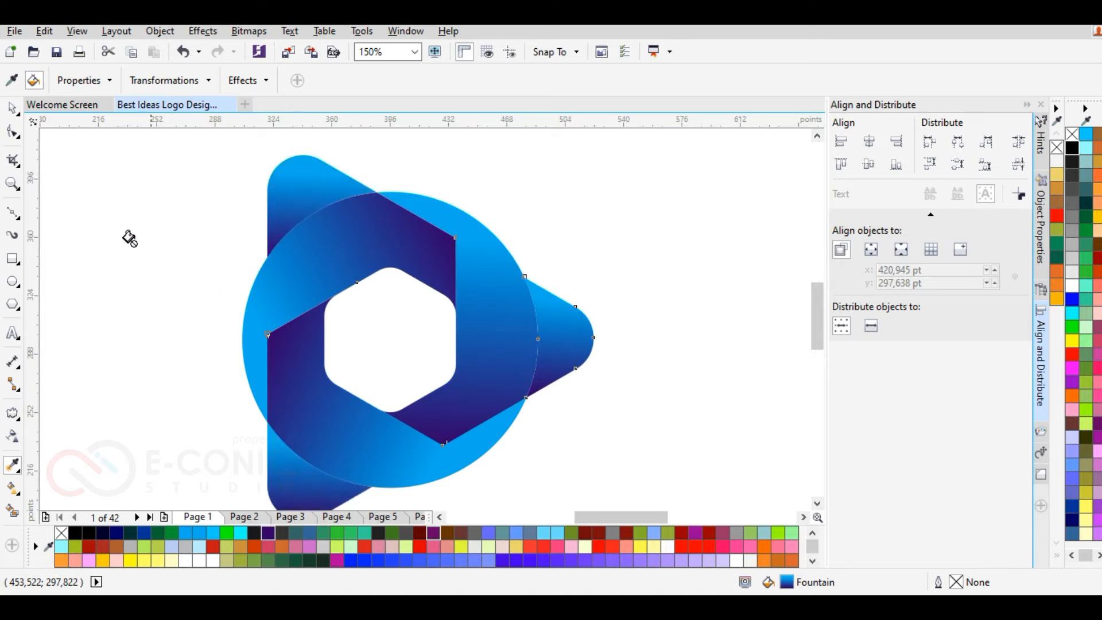
- Redirect the right tip's gradient horizontally, from dark purple inside the ring to blue at the tip's rounded end
left_click(13, 487)
left_click(526, 360)
left_click(575, 345)
left_click_drag(552, 397, 537, 338)
left_click_drag(558, 298, 477, 339)
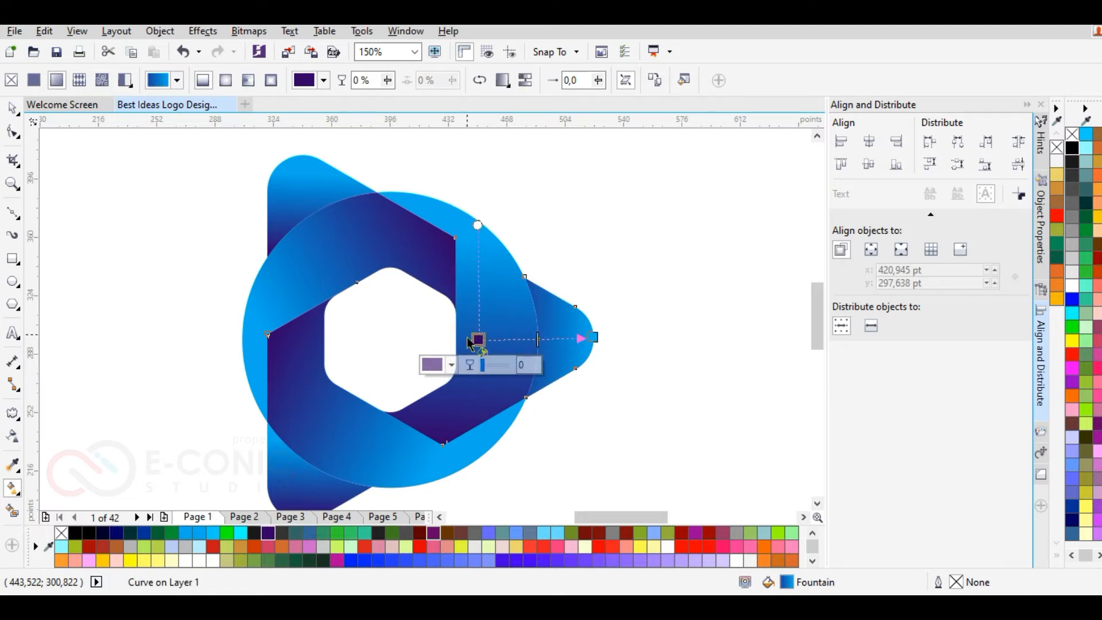
- Redirect the upper-left tip's gradient from dark purple near the central hexagon to blue at the tip's rounded end
left_click(287, 194)
left_click_drag(312, 256, 346, 287)
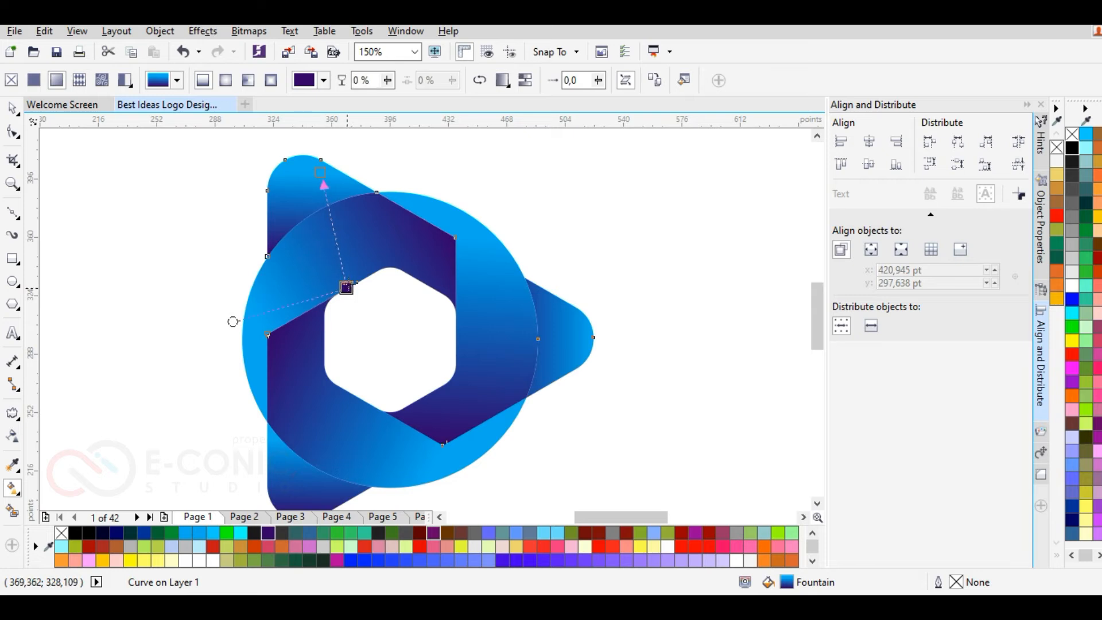
left_click_drag(319, 172, 284, 158)
left_click_drag(355, 282, 347, 268)
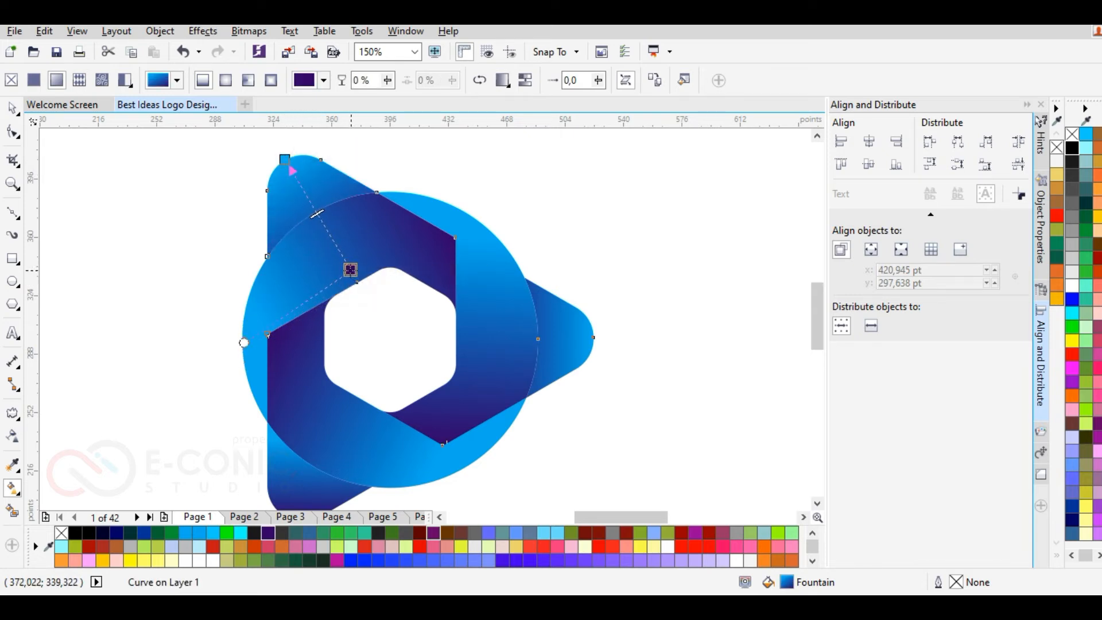
- Redirect the lower-left tip's gradient from dark purple near the central hexagon's edge to blue at the tip's rounded end
left_click(310, 467)
scroll(310, 467, "down", 2)
scroll(310, 468, "up", 2)
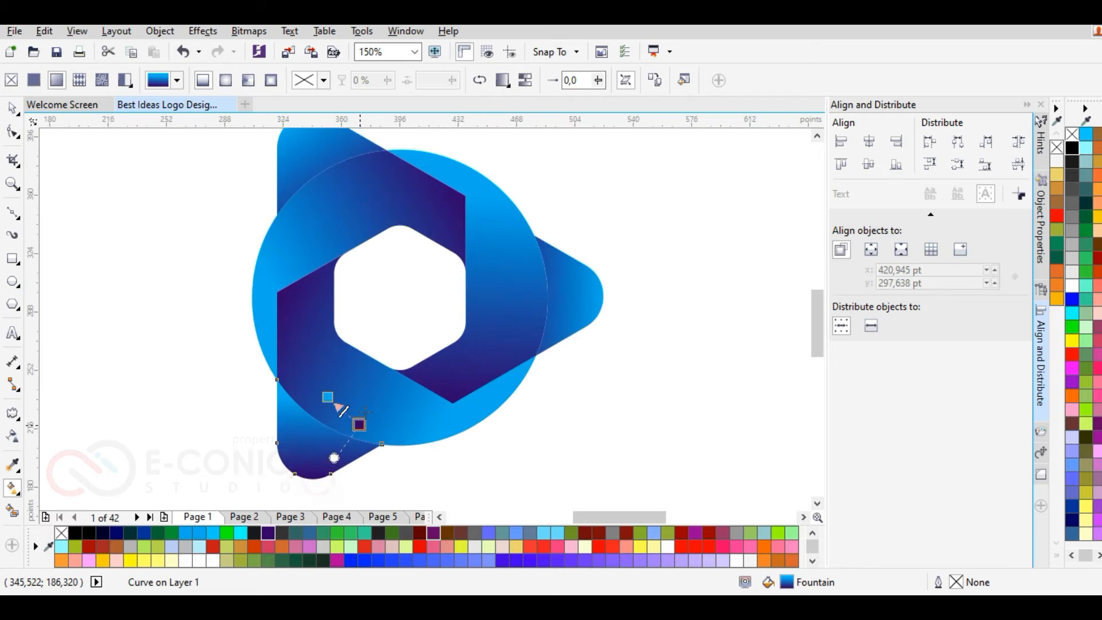
left_click_drag(362, 421, 370, 367)
left_click_drag(317, 464, 294, 472)
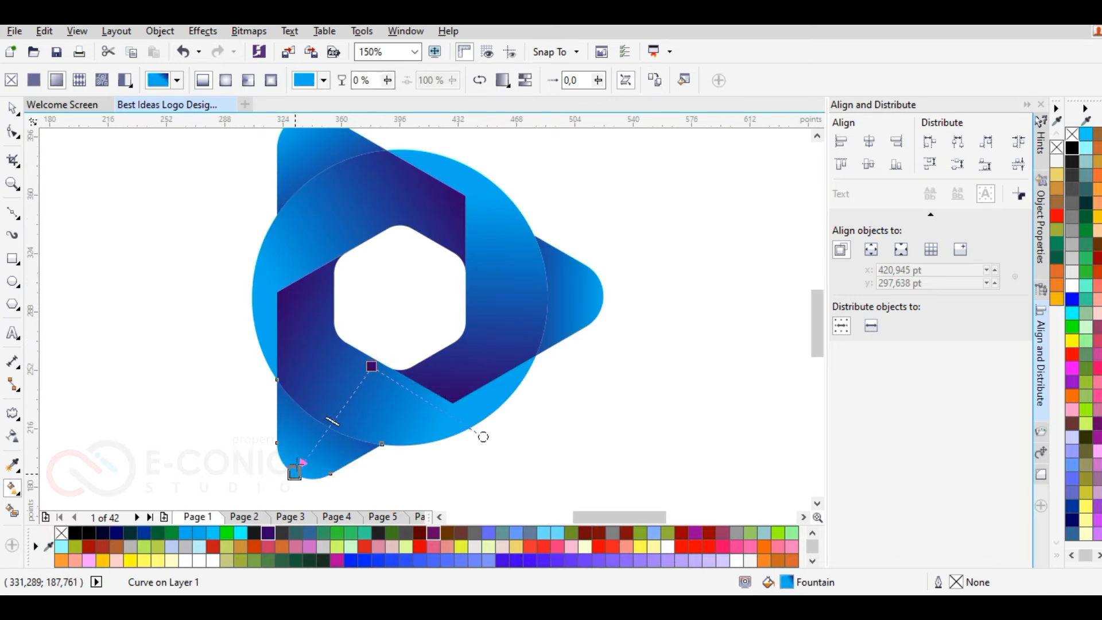
left_click_drag(371, 365, 356, 376)
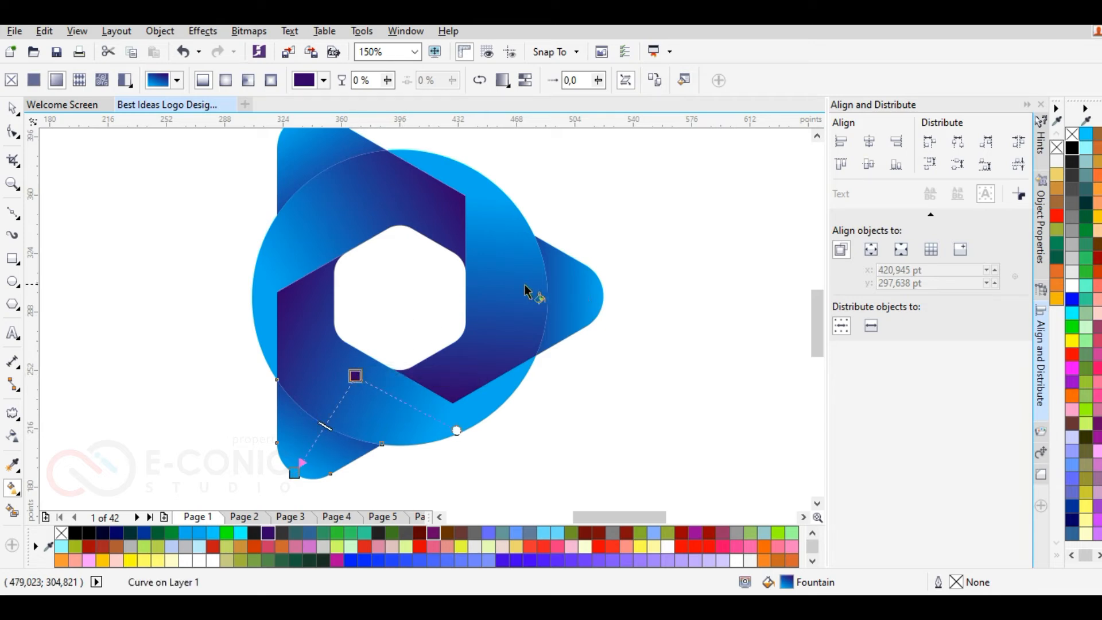
- Extend the blue ends of the three ring segments' gradients outward to the circle's outer edge
left_click(501, 289)
left_click_drag(464, 222, 466, 165)
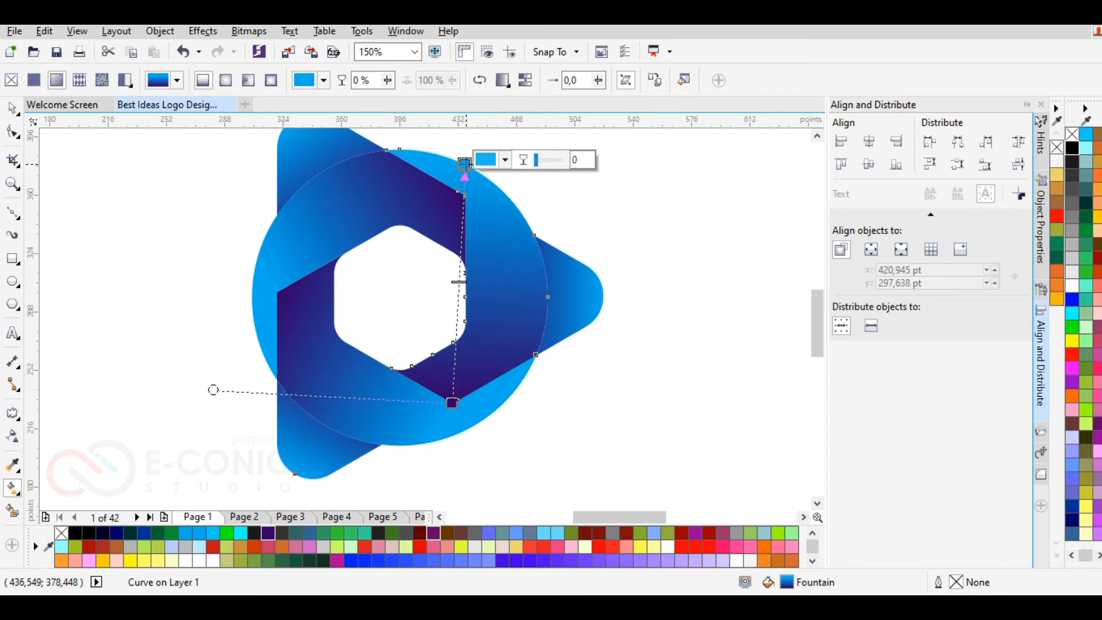
left_click(353, 220)
left_click_drag(278, 293, 252, 305)
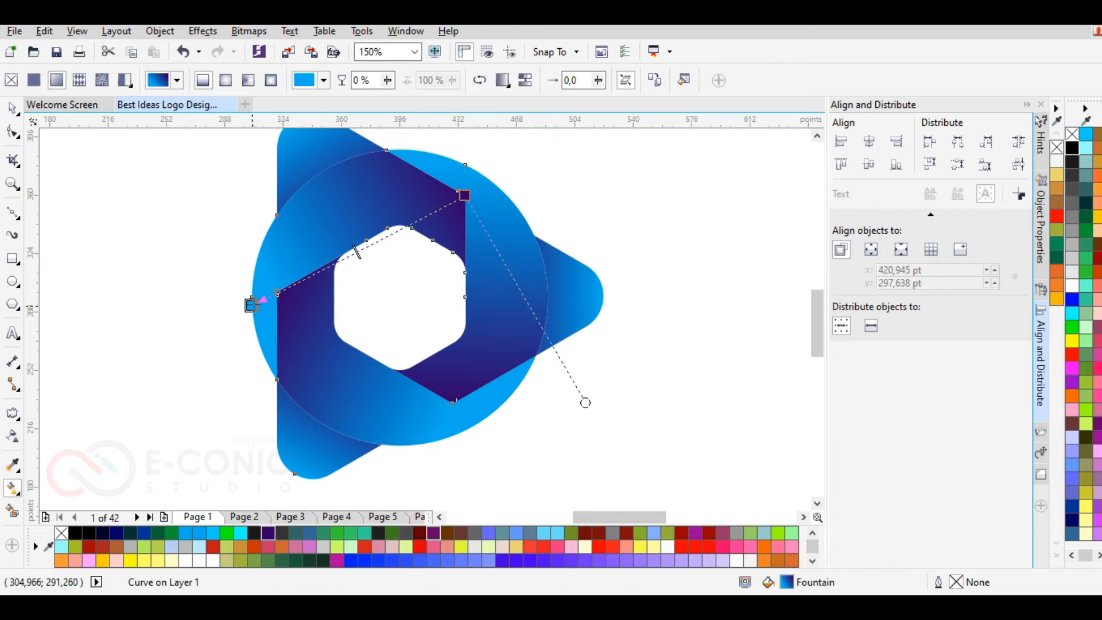
left_click(364, 406)
left_click_drag(455, 398, 483, 419)
left_click(616, 392)
- Add a page-sized rectangle behind the logo
scroll(421, 369, "down", 1)
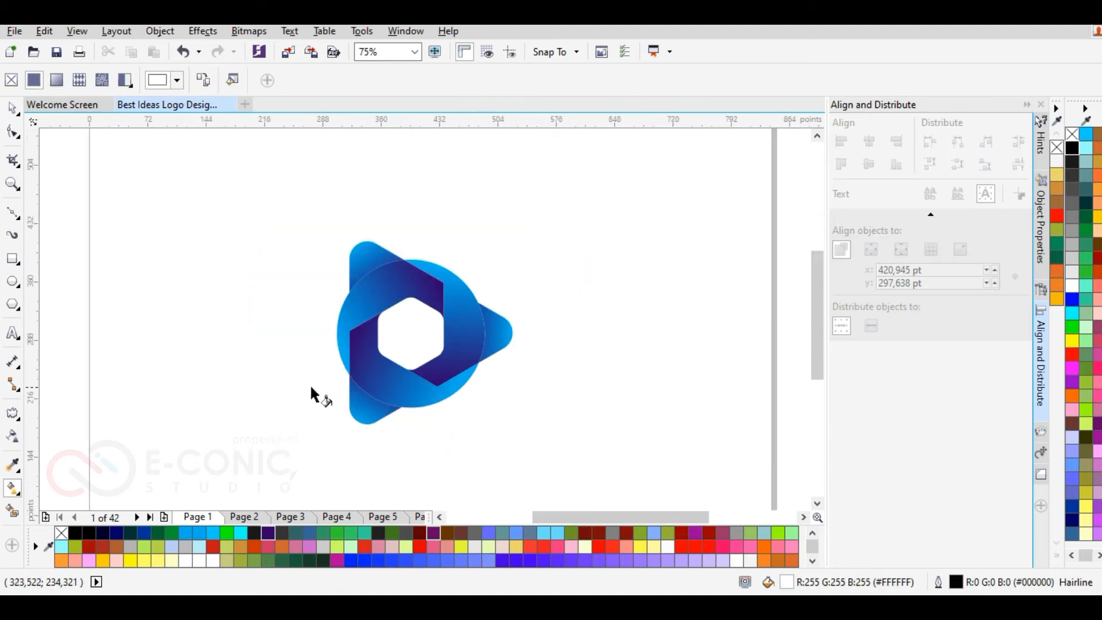
left_click(13, 108)
scroll(395, 344, "down", 1)
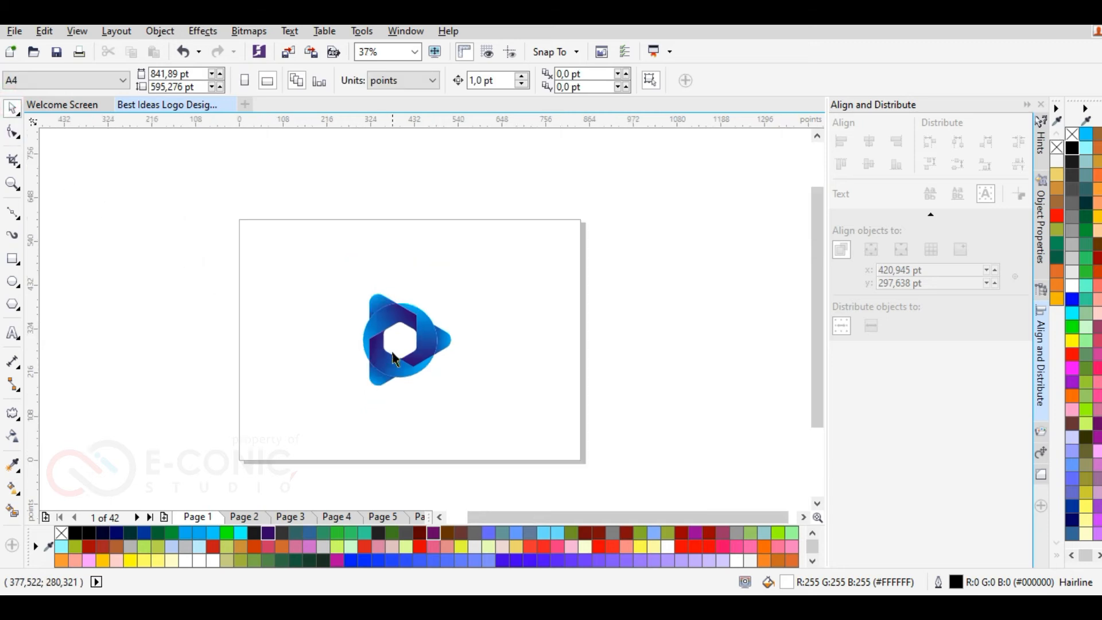
scroll(402, 350, "up", 2)
scroll(157, 342, "down", 1)
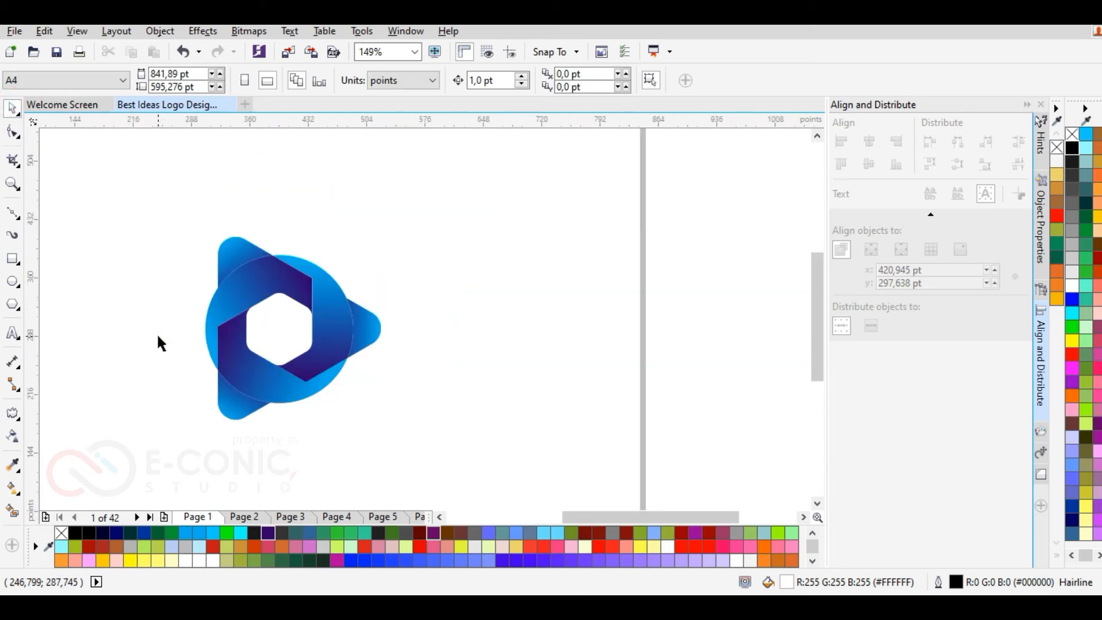
double_click(12, 258)
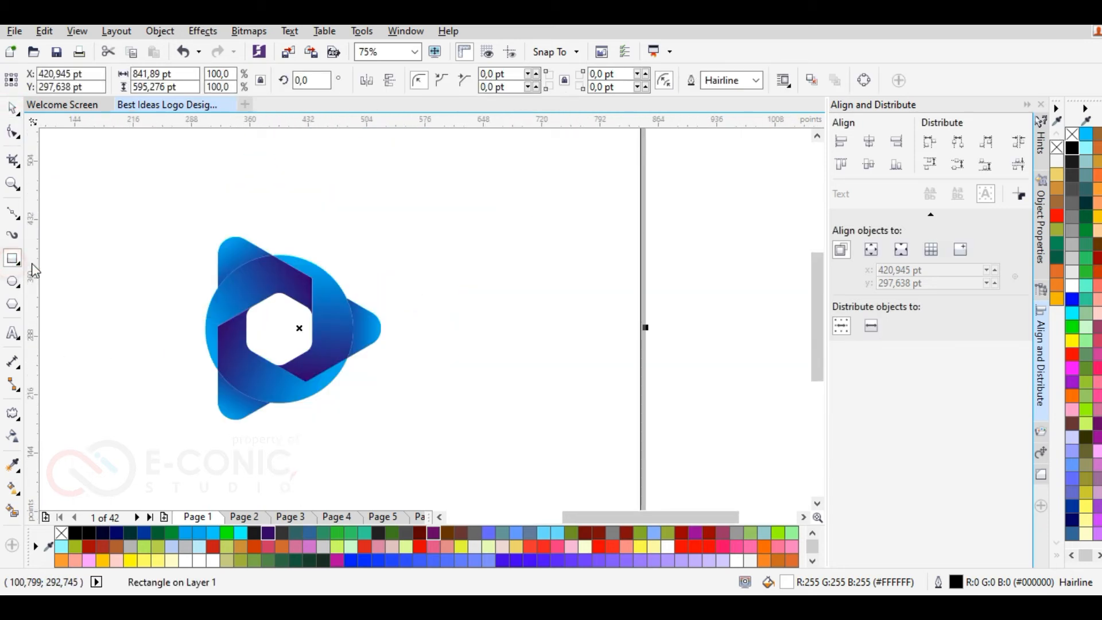
key("F4")
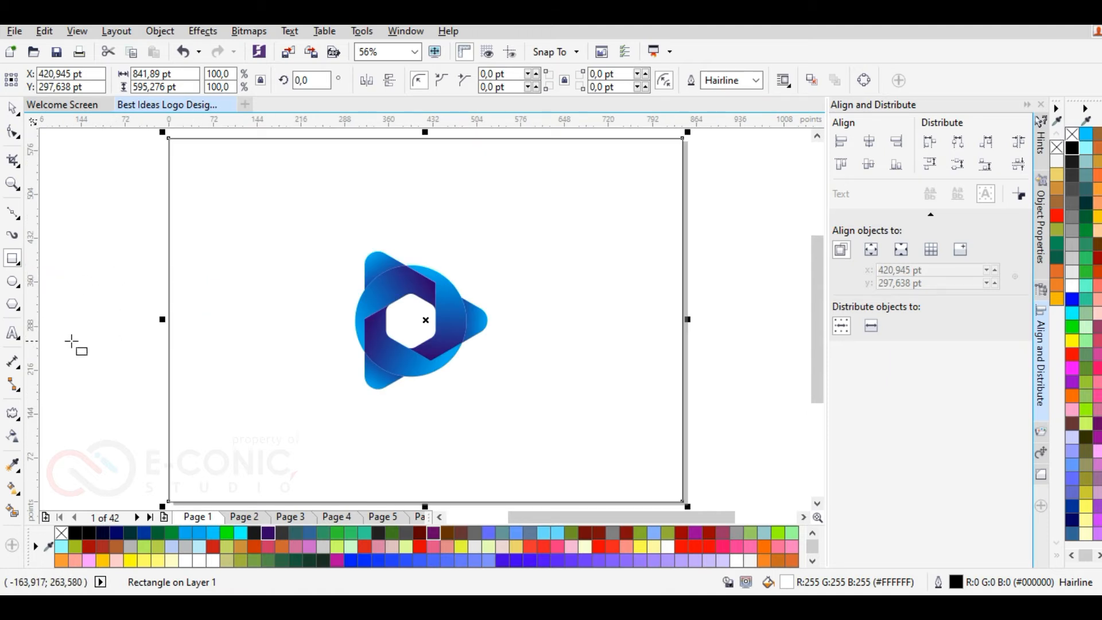
- Give the background rectangle a horizontal linear fountain fill from black on its left side to light grey on its right side
left_click(13, 491)
left_click_drag(155, 310, 681, 319)
left_click_drag(155, 310, 152, 332)
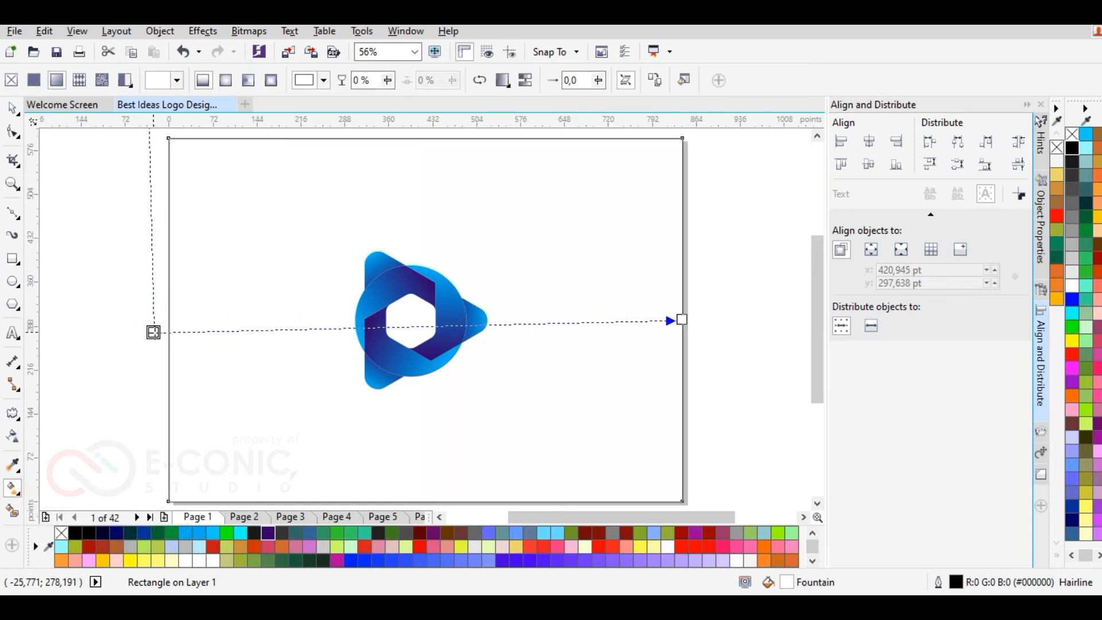
left_click(75, 532)
left_click(682, 319)
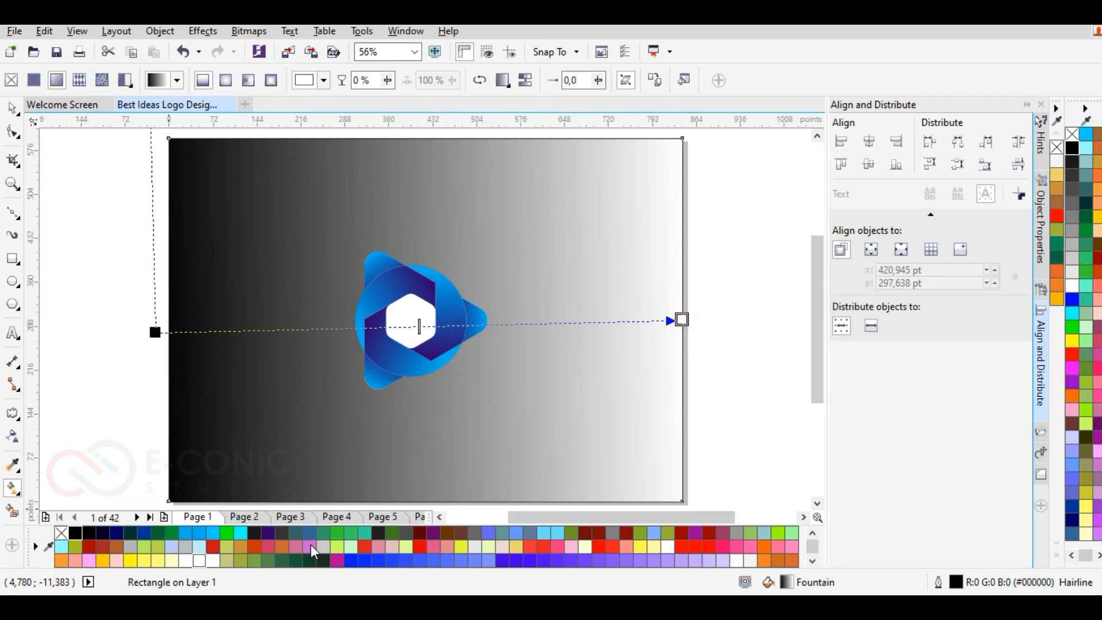
left_click(184, 546)
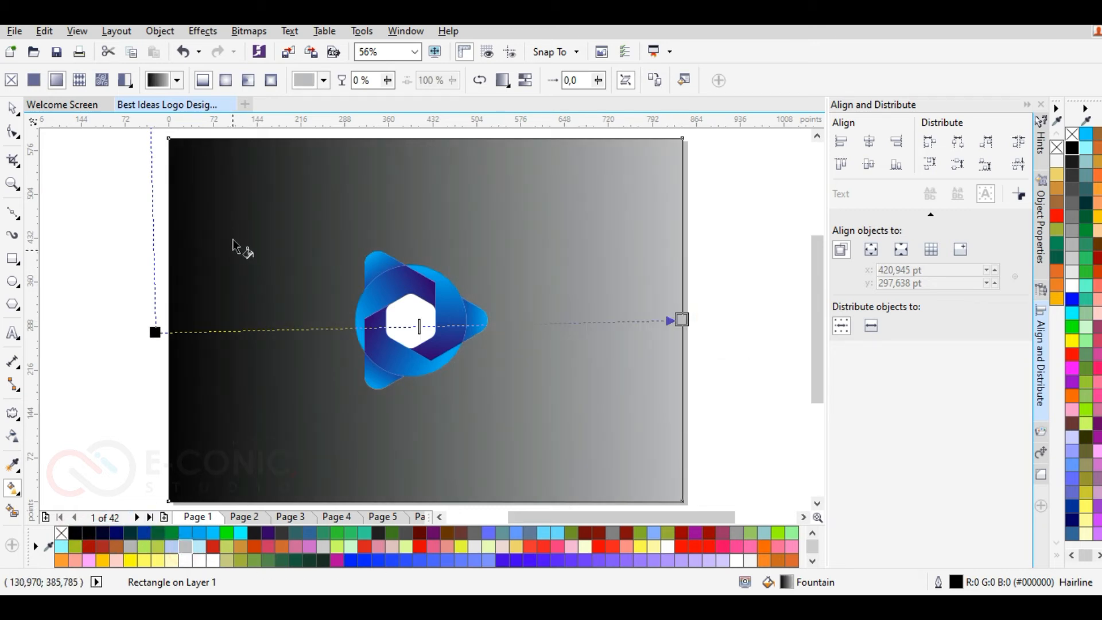
- Keep the background fill linear, start its black end at the left page edge and recolour the right end white
left_click(224, 85)
left_click(203, 79)
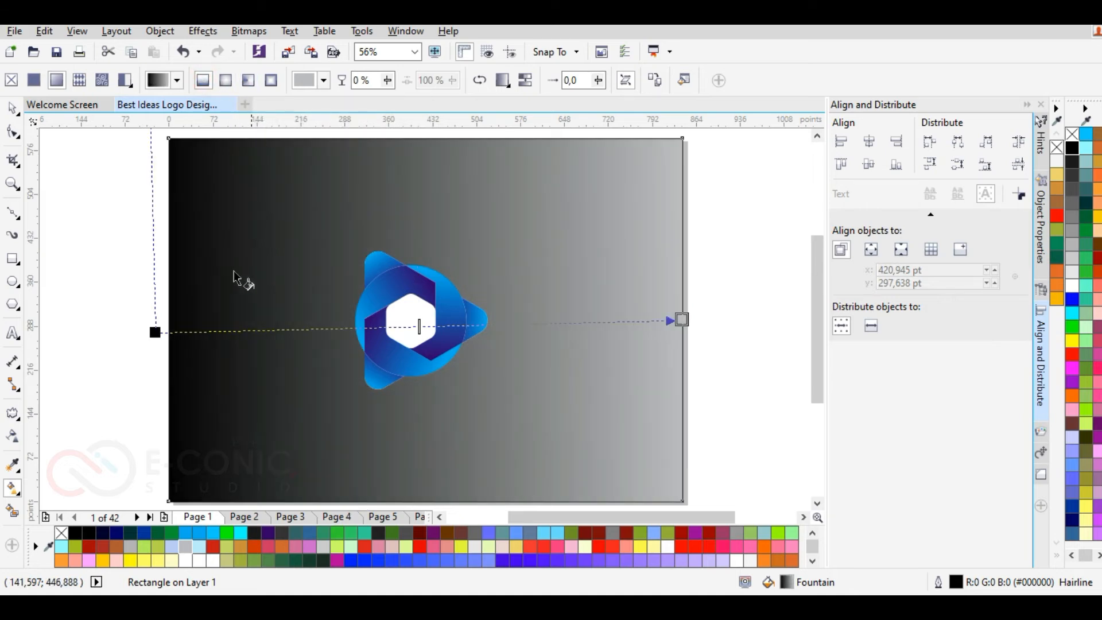
mouse_move(154, 333)
left_mouse_down()
mouse_move(173, 267)
mouse_move(160, 226)
mouse_move(168, 339)
mouse_move(168, 326)
left_mouse_up()
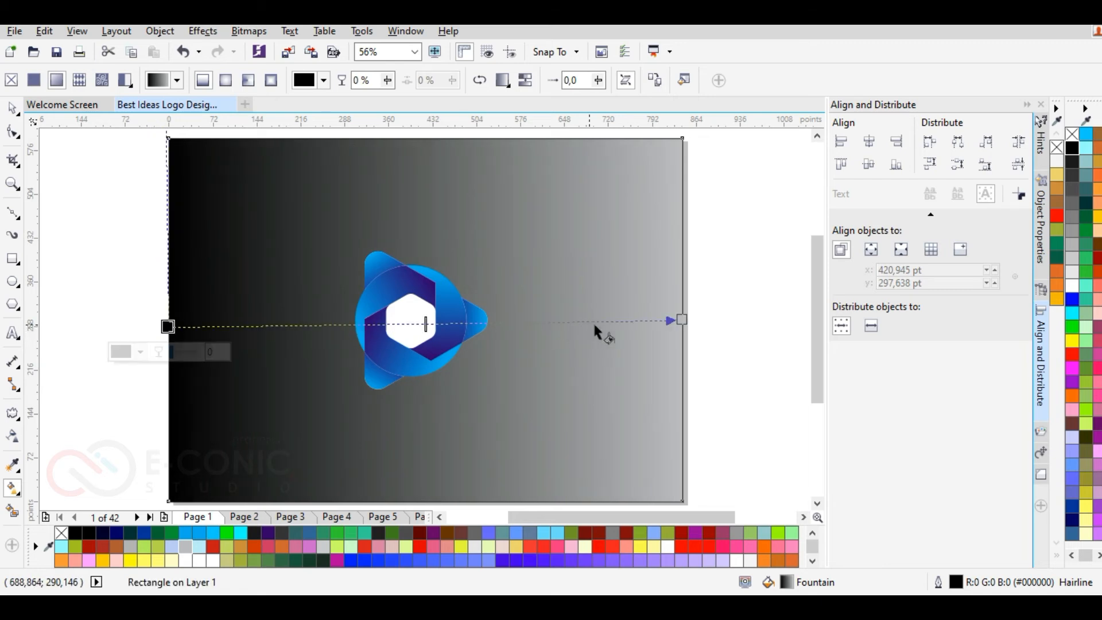
left_click(683, 320)
left_click(193, 561)
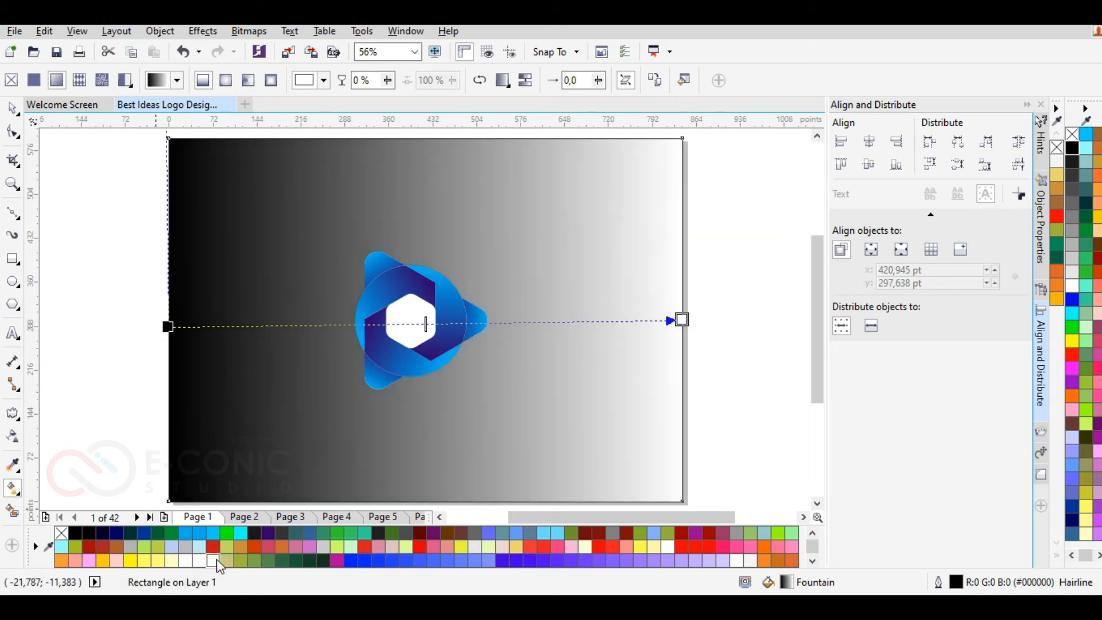
mouse_move(682, 321)
left_mouse_down()
mouse_move(682, 330)
mouse_move(682, 319)
left_mouse_up()
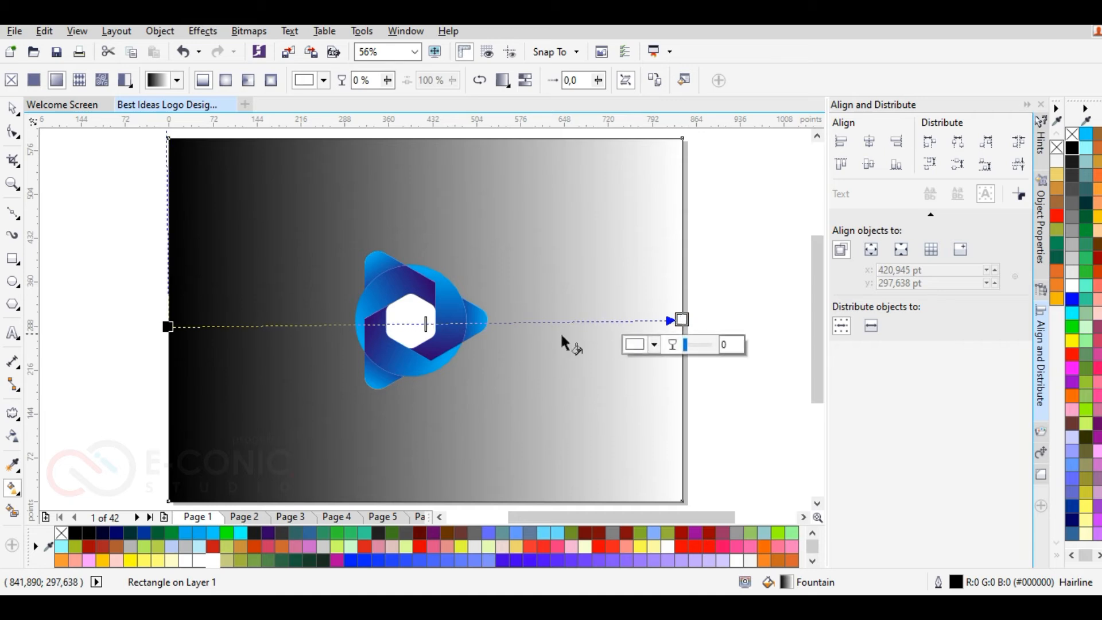
- Turn the background gradient diagonal, from black in the lower-left page corner to white in the upper-right corner
left_click(167, 326)
left_click_drag(168, 326, 168, 500)
left_click_drag(680, 293, 682, 138)
left_click_drag(679, 294, 168, 500)
key("space")
- Delete the white hexagon at the logo's centre
left_click(98, 265)
left_click(424, 326)
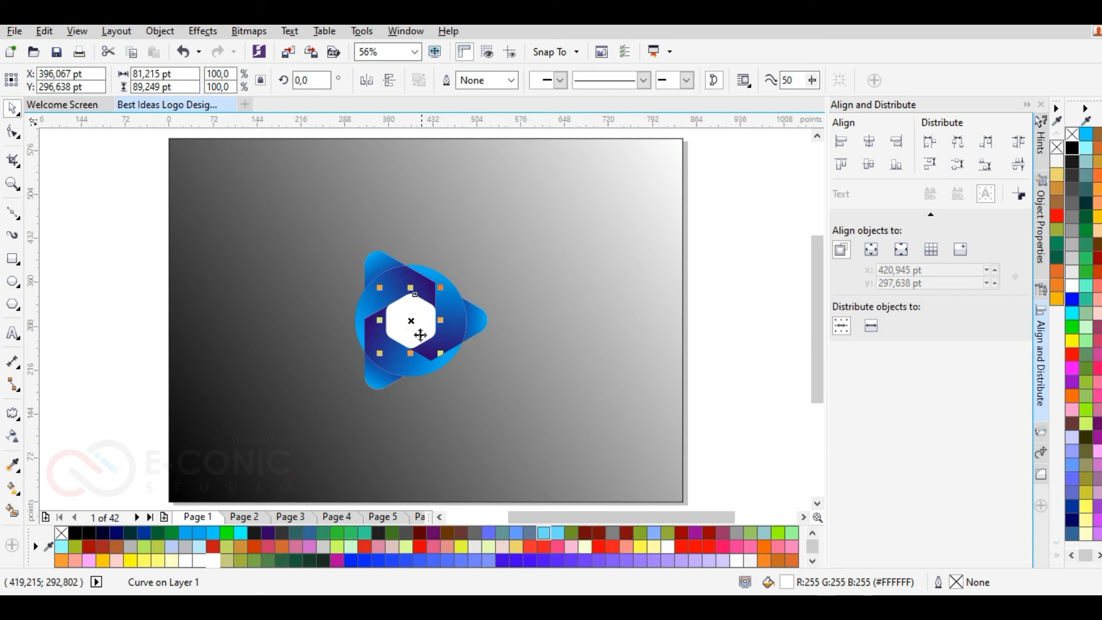
key("Delete")
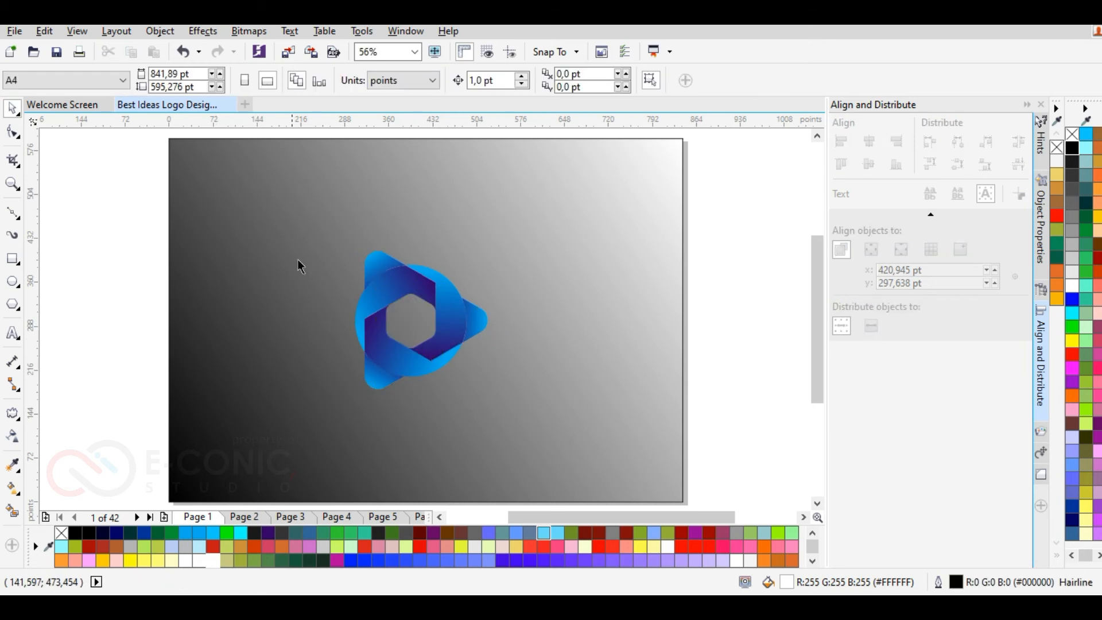
- Group all the logo pieces and convert the group to a 300 dpi RGB bitmap with anti-aliasing and a transparent background
left_click(392, 379)
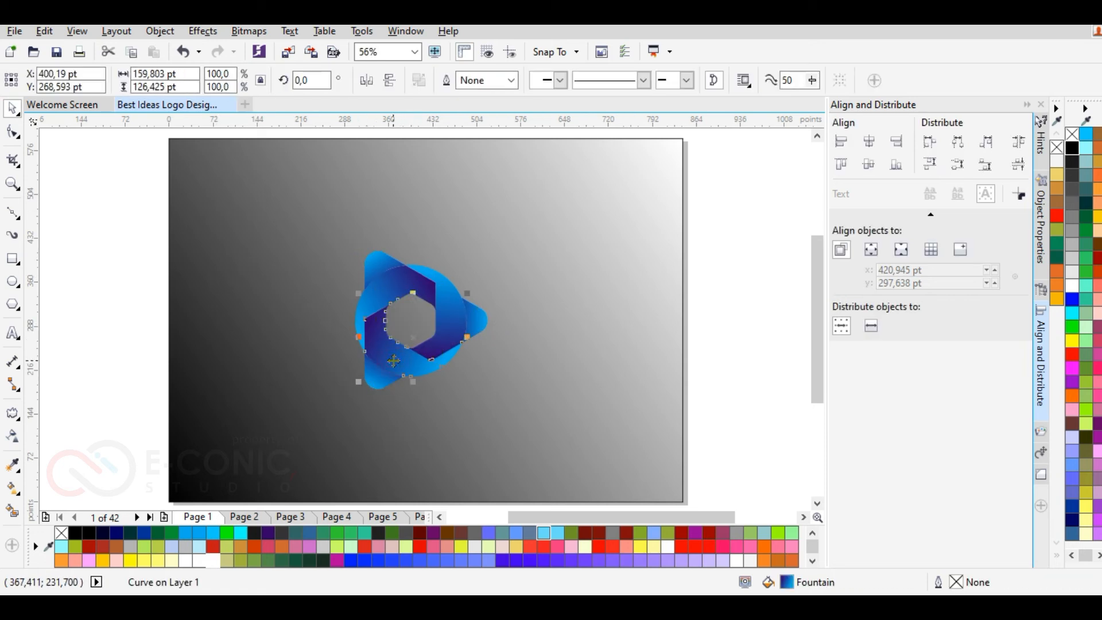
left_click_drag(117, 195, 532, 367)
key("ctrl+g")
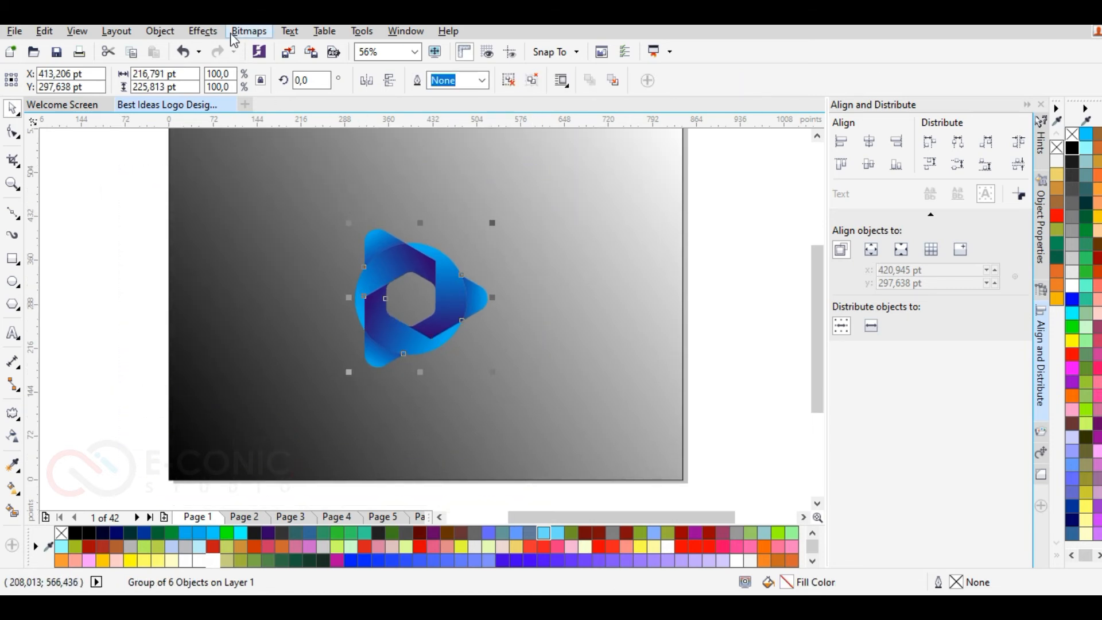
left_click(248, 31)
left_click(273, 49)
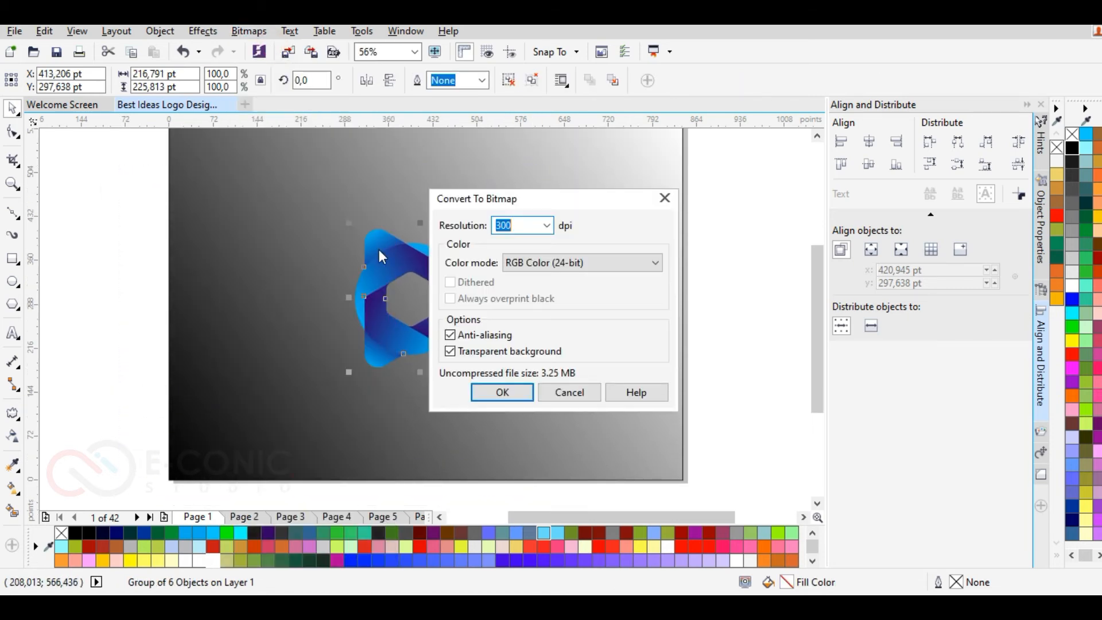
left_click(516, 398)
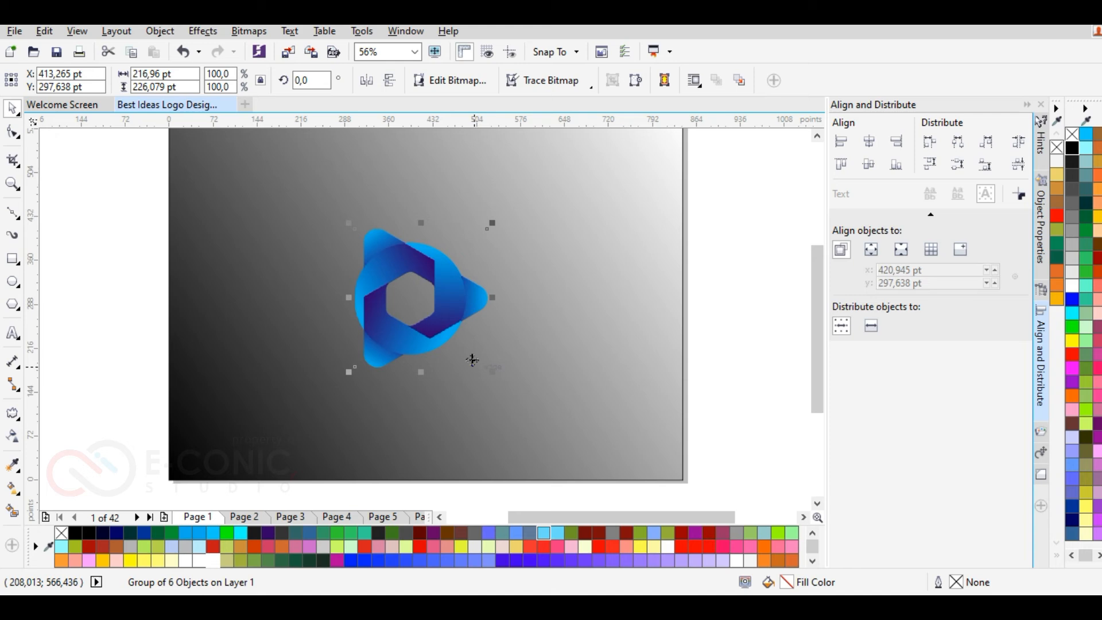
- Make a horizontally mirrored copy of the logo bitmap and place it below the logo, overlapping the page's bottom edge near the left corner
left_click(367, 81)
left_click_drag(465, 275, 319, 274)
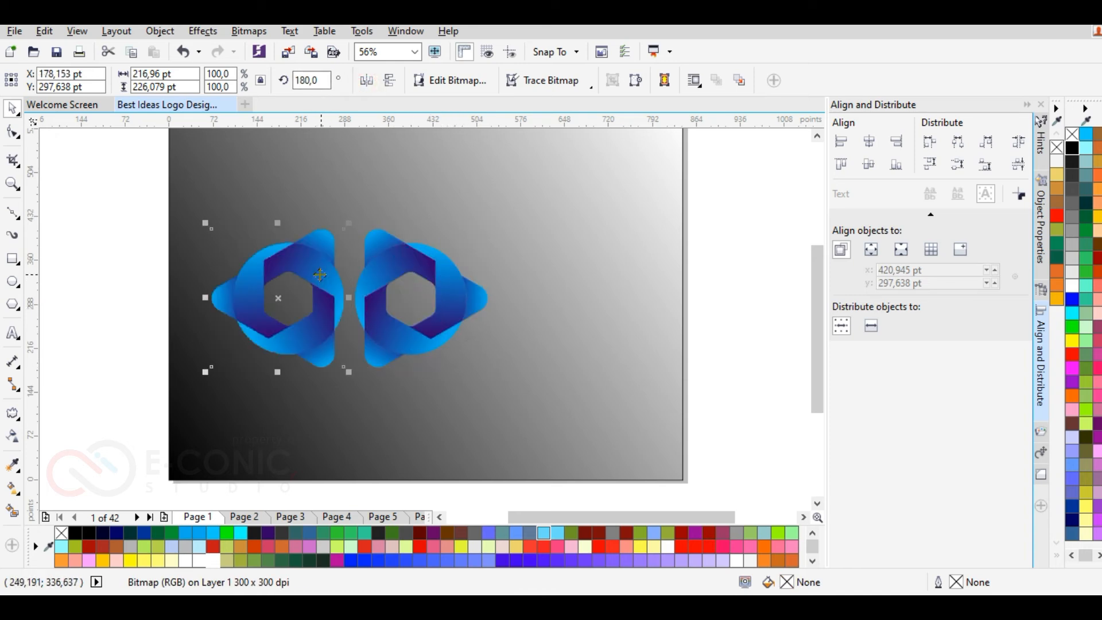
left_click_drag(327, 233, 322, 410)
scroll(348, 396, "up", 3)
scroll(339, 439, "down", 4)
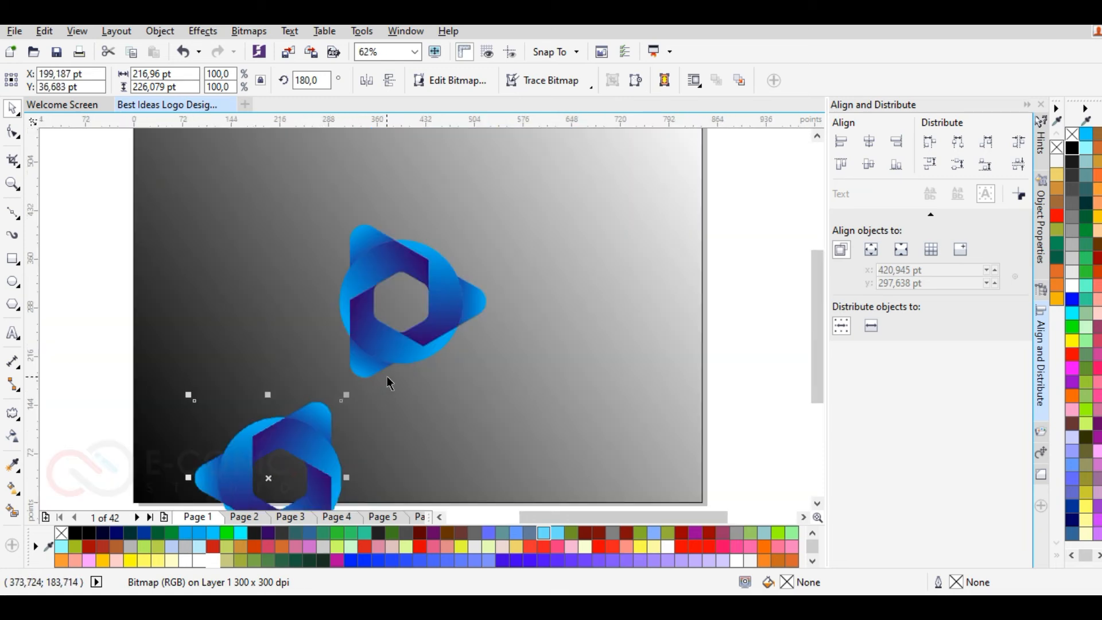
scroll(339, 439, "up", 2)
- Intersect the mirrored logo copy with the background rectangle and delete the uncropped copy, keeping only the part inside the page
left_click(438, 423)
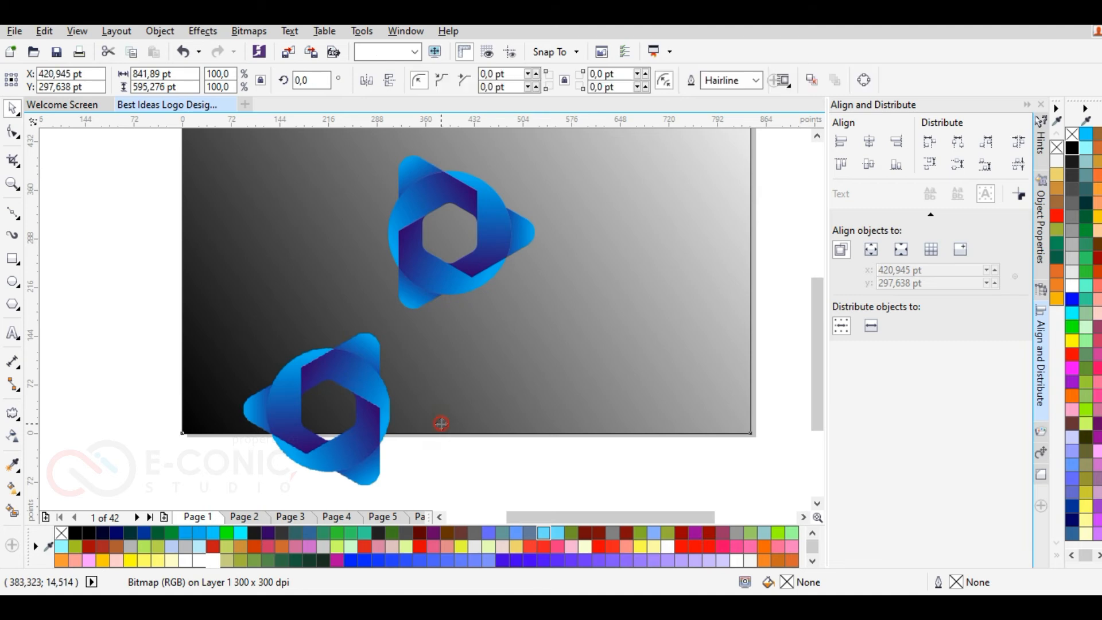
left_click(364, 437, "shift")
left_click(492, 84)
left_click(402, 454)
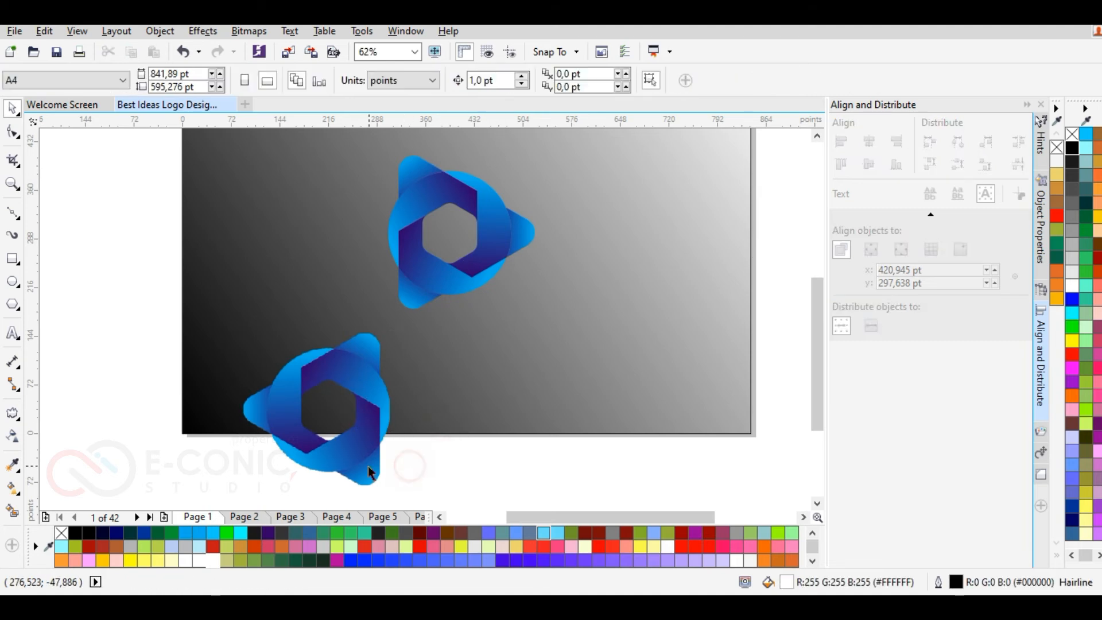
left_click(369, 465)
key("Delete")
- Apply a linear gradient transparency to the cropped logo copy, fading it out diagonally towards its lower-left side
left_click(301, 428)
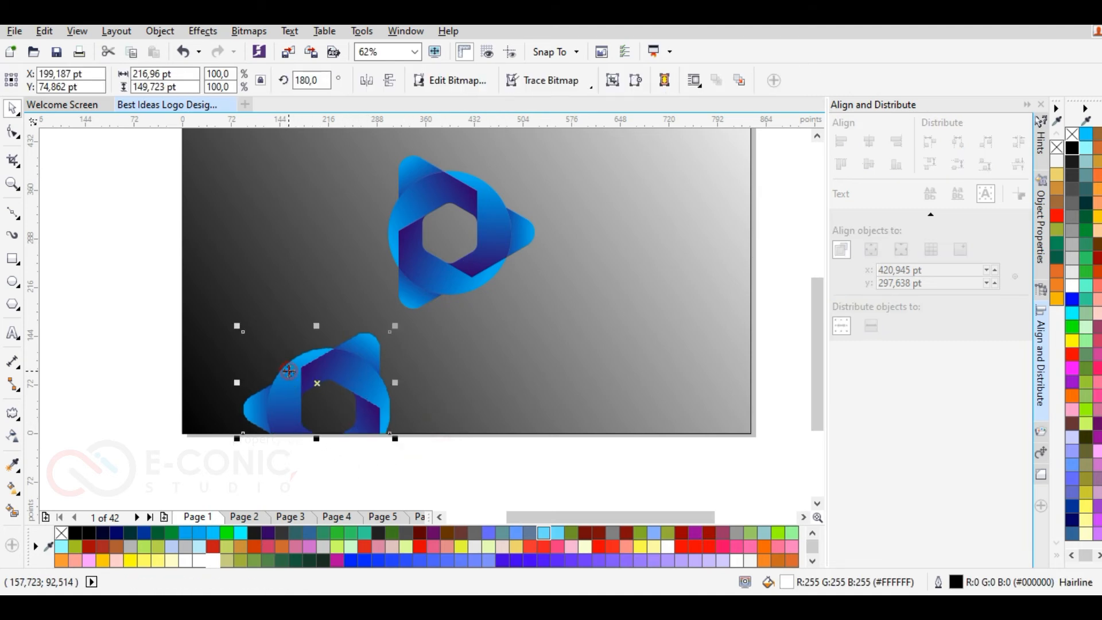
left_click(13, 437)
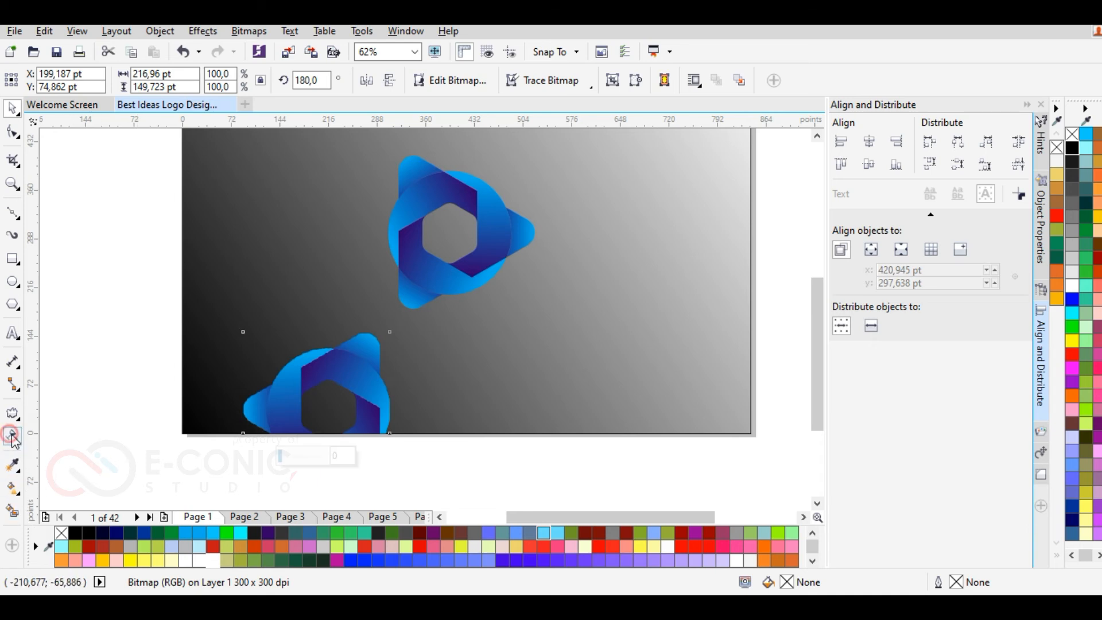
left_click_drag(370, 360, 389, 331)
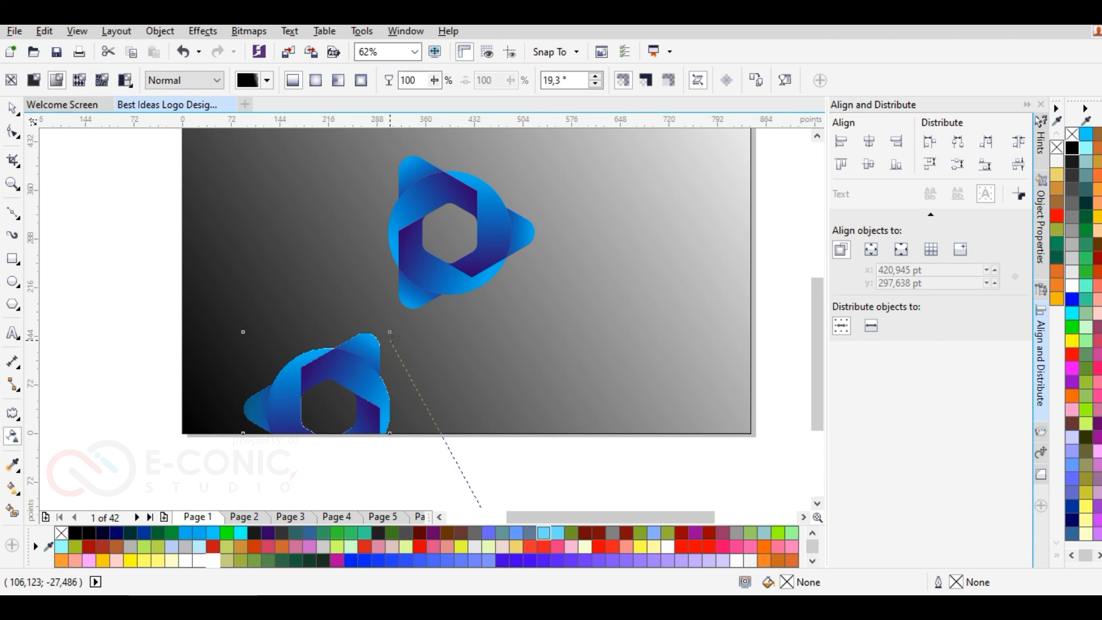
left_click_drag(389, 331, 412, 308)
left_click_drag(206, 440, 272, 401)
left_click_drag(343, 356, 357, 343)
left_click(140, 302)
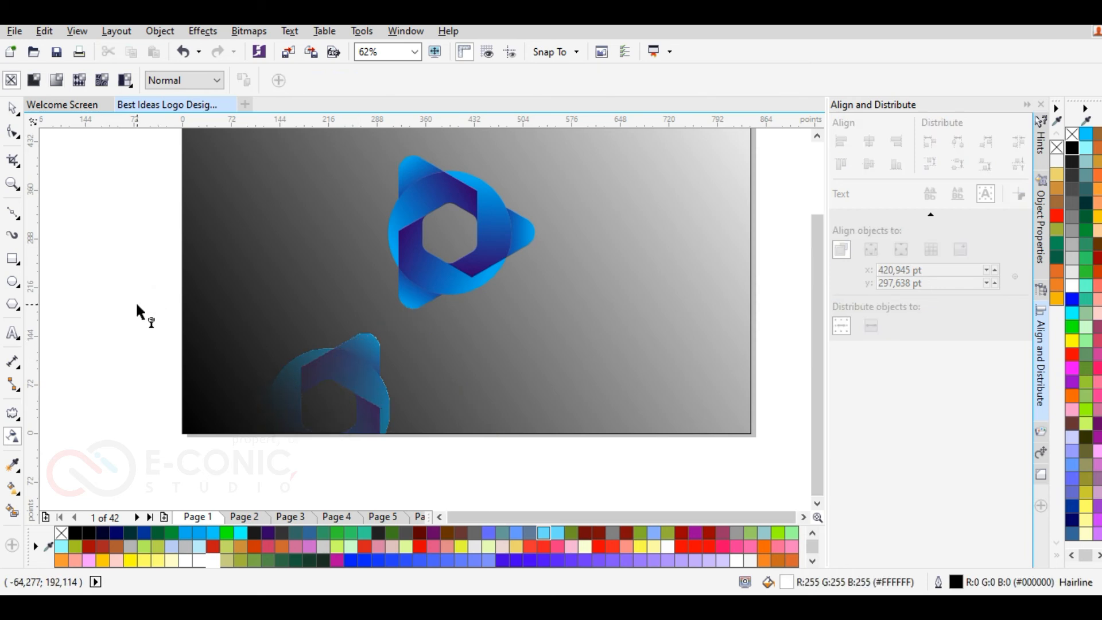
- Draw a flat ellipse about 166 by 26 pt just below the logo, fill it black and remove its outline
left_click(14, 282)
left_click_drag(329, 302, 453, 334)
left_click(75, 532)
right_click(1057, 147)
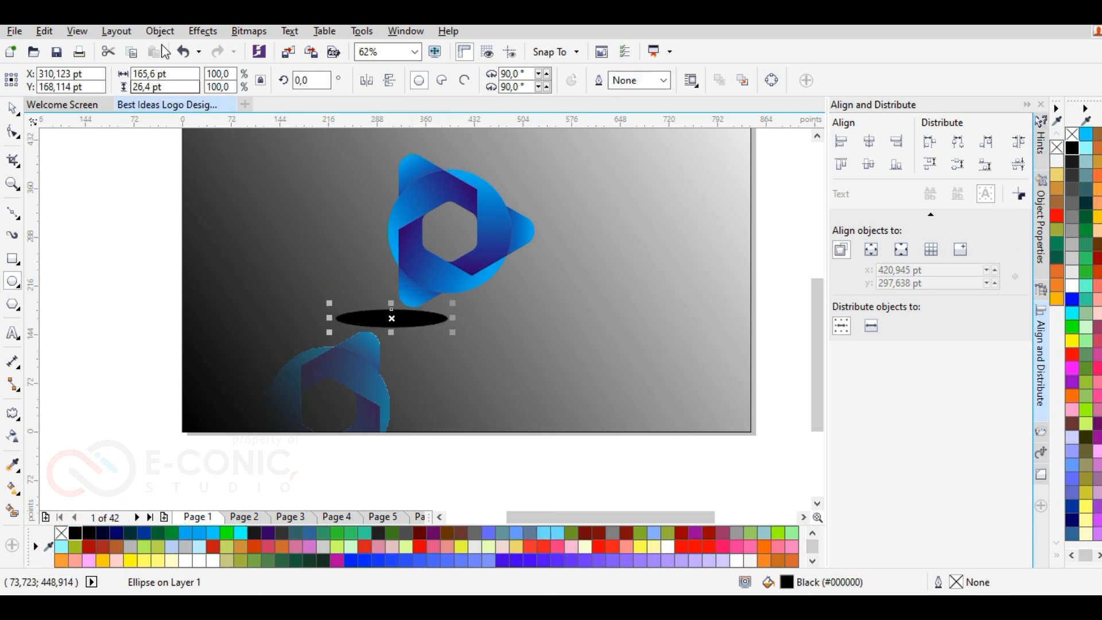
- Convert the black ellipse to a 300 dpi RGB bitmap
left_click(243, 31)
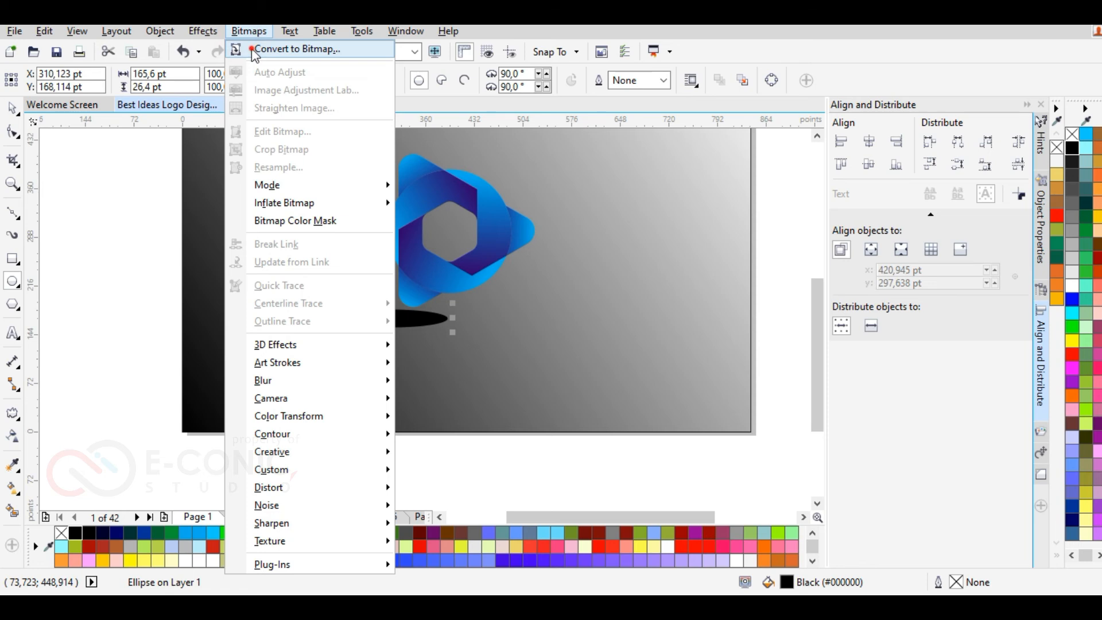
left_click(256, 47)
left_click(500, 403)
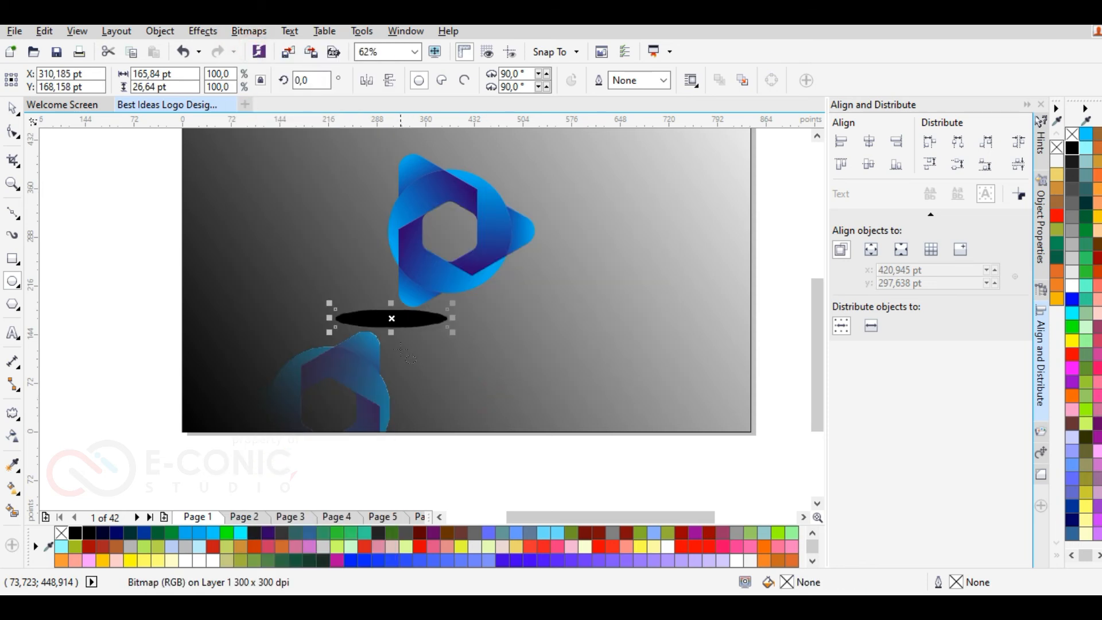
left_click_drag(393, 332, 393, 333)
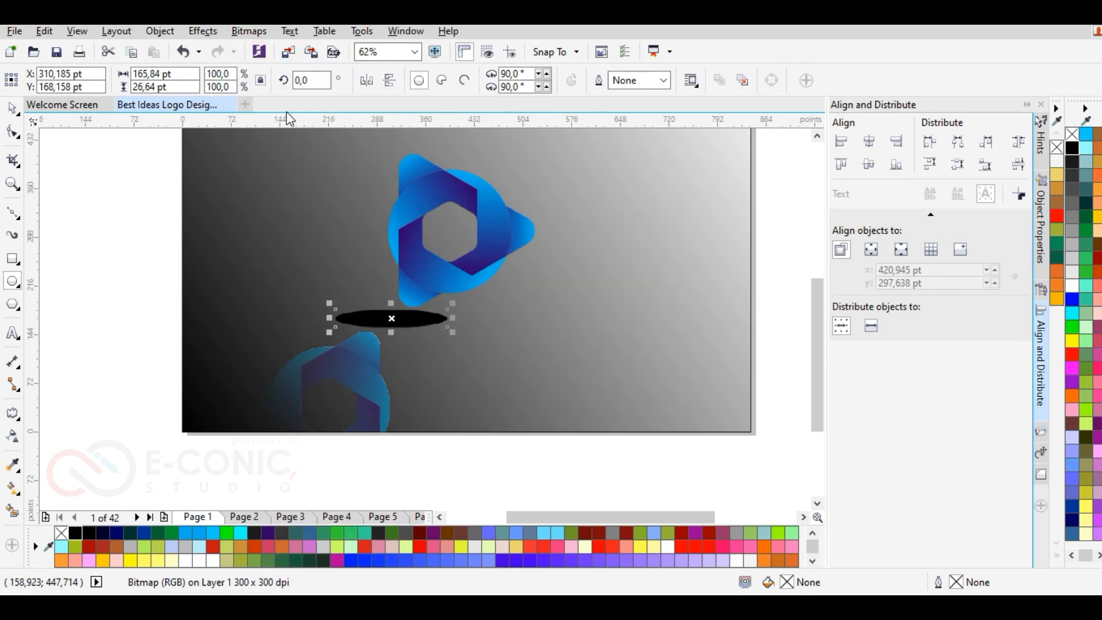
- Apply a Gaussian blur with a radius slightly above 35 pixels to the black ellipse bitmap
left_click(249, 32)
mouse_move(356, 381)
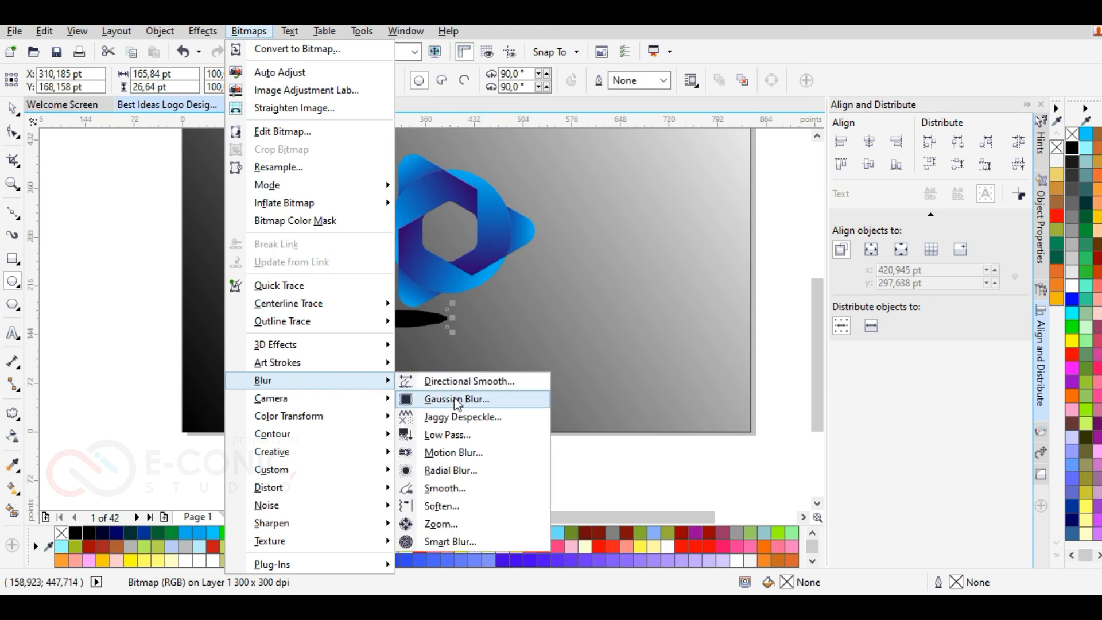
left_click(459, 396)
left_click_drag(561, 258, 755, 185)
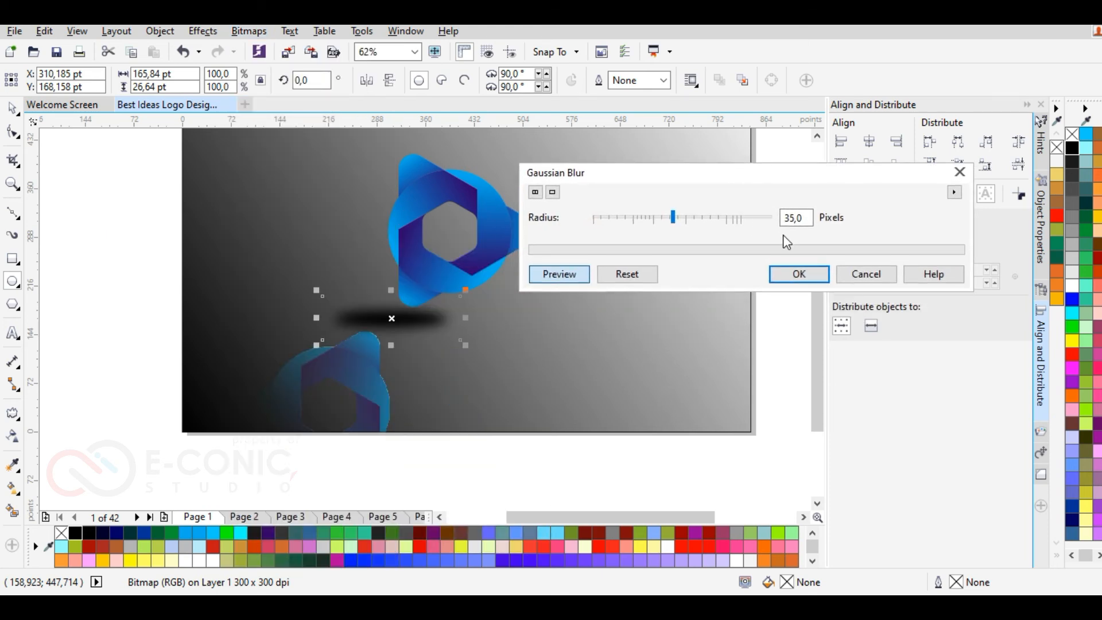
mouse_move(672, 220)
left_mouse_down()
mouse_move(715, 229)
mouse_move(689, 220)
left_mouse_up()
left_click(794, 275)
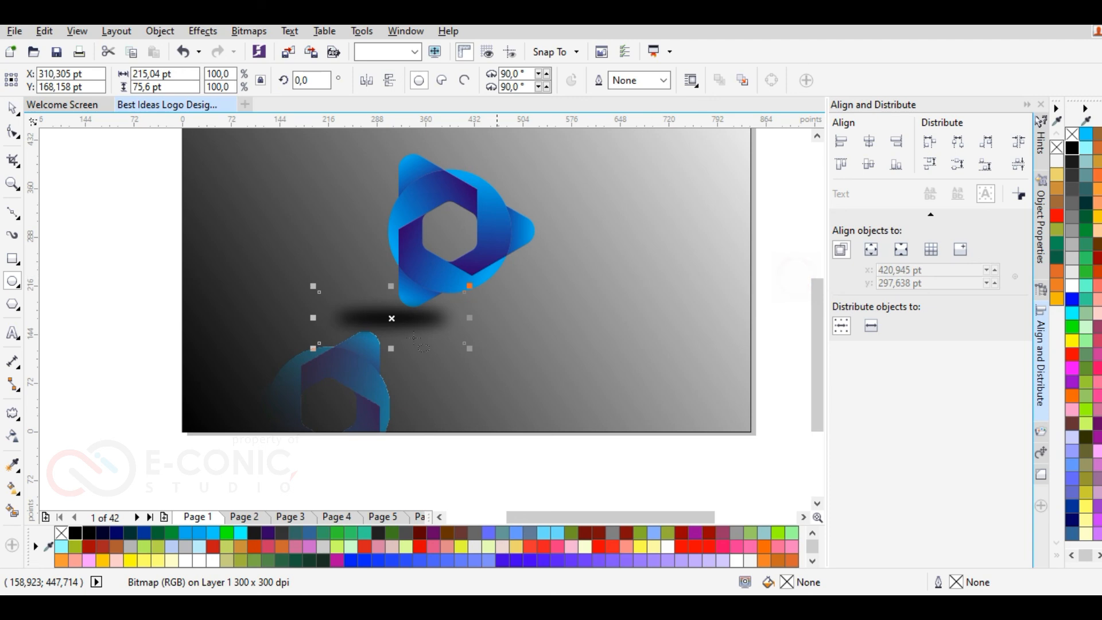
- Move the blurred shadow slightly down and to the right, between the logo and its faded reflection
left_click(12, 108)
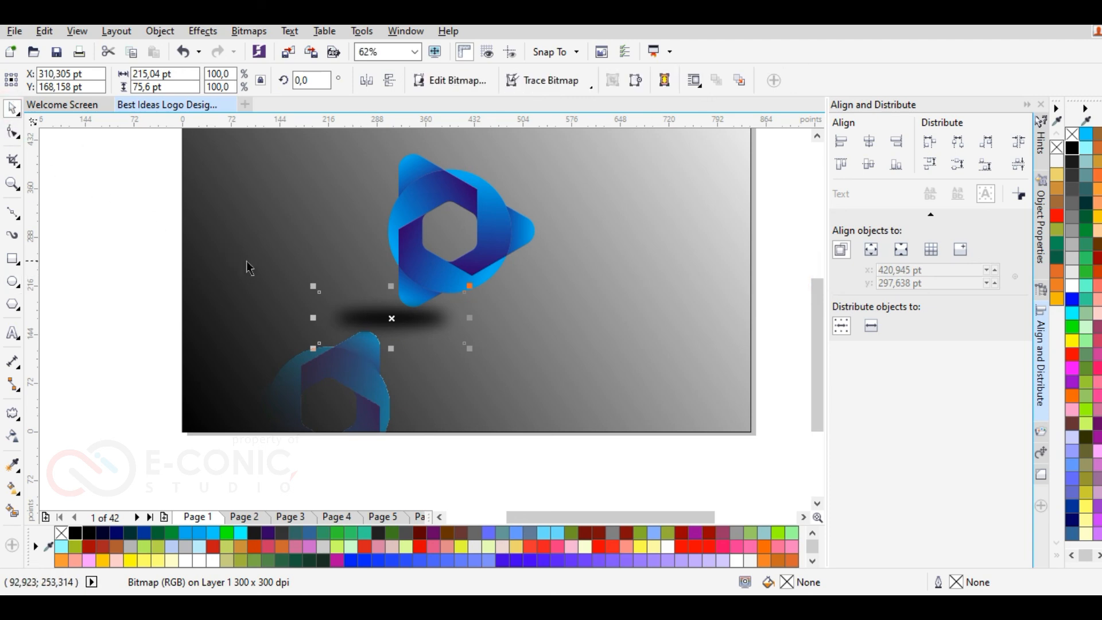
left_click_drag(377, 317, 389, 327)
left_click(387, 326)
left_click(128, 315)
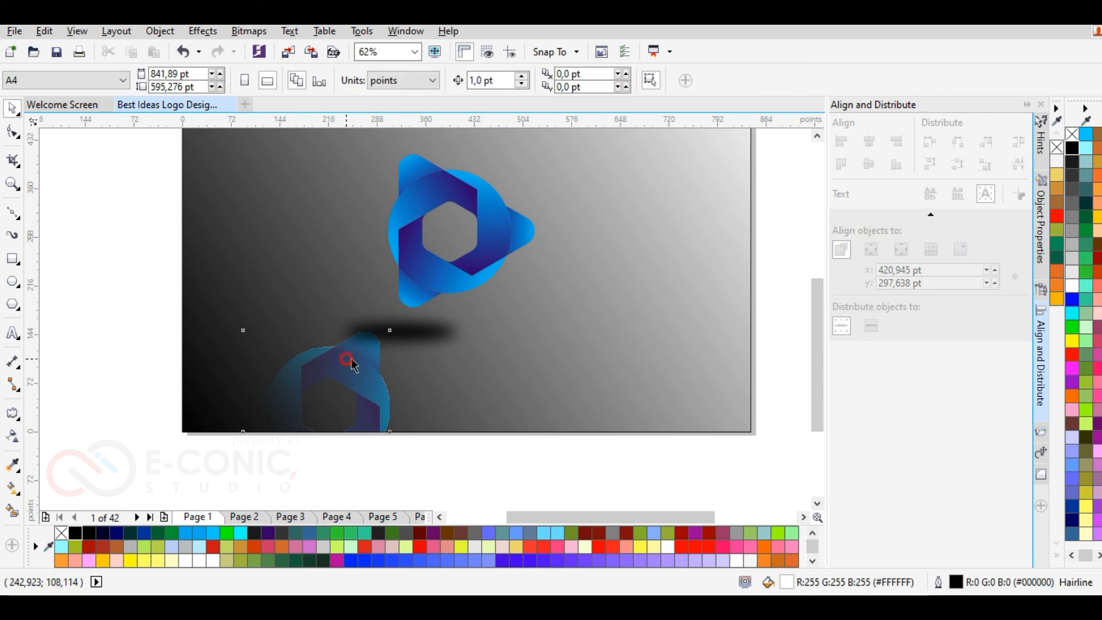
left_click(346, 362)
left_click_drag(372, 371, 369, 385)
left_click(369, 385)
key("ctrl+z")
- Shift the logo slightly up and left, and reposition the blurred shadow between the logo and its reflection
left_click_drag(416, 328, 406, 317)
mouse_move(422, 272)
left_mouse_down()
mouse_move(417, 256)
mouse_move(410, 268)
left_mouse_up()
mouse_move(421, 315)
left_mouse_down()
mouse_move(398, 315)
mouse_move(408, 324)
left_mouse_up()
left_click_drag(363, 354, 398, 322)
left_click(142, 331)
- Adjust the midpoint of the background rectangle's diagonal black-to-white gradient to rebalance its dark and light areas
scroll(151, 326, "down", 2)
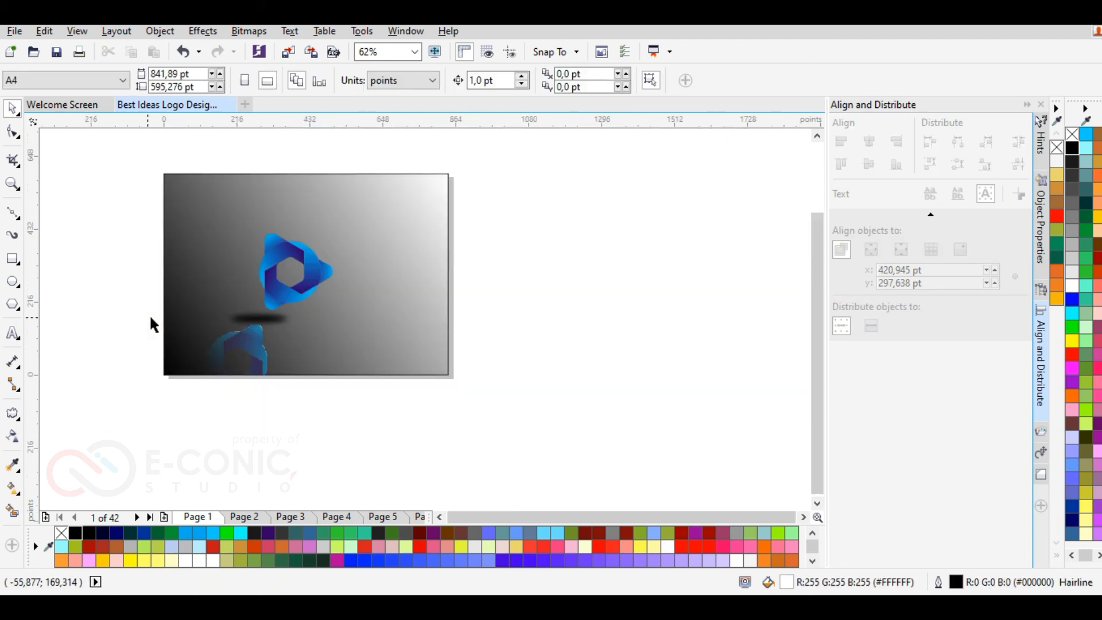
left_click(247, 339)
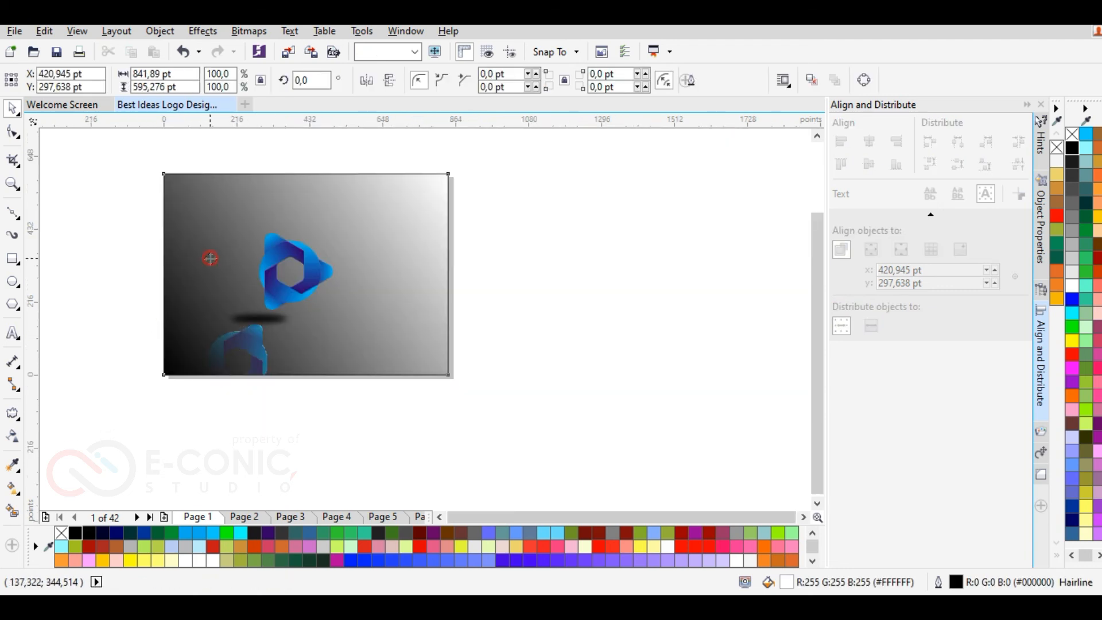
left_click(12, 488)
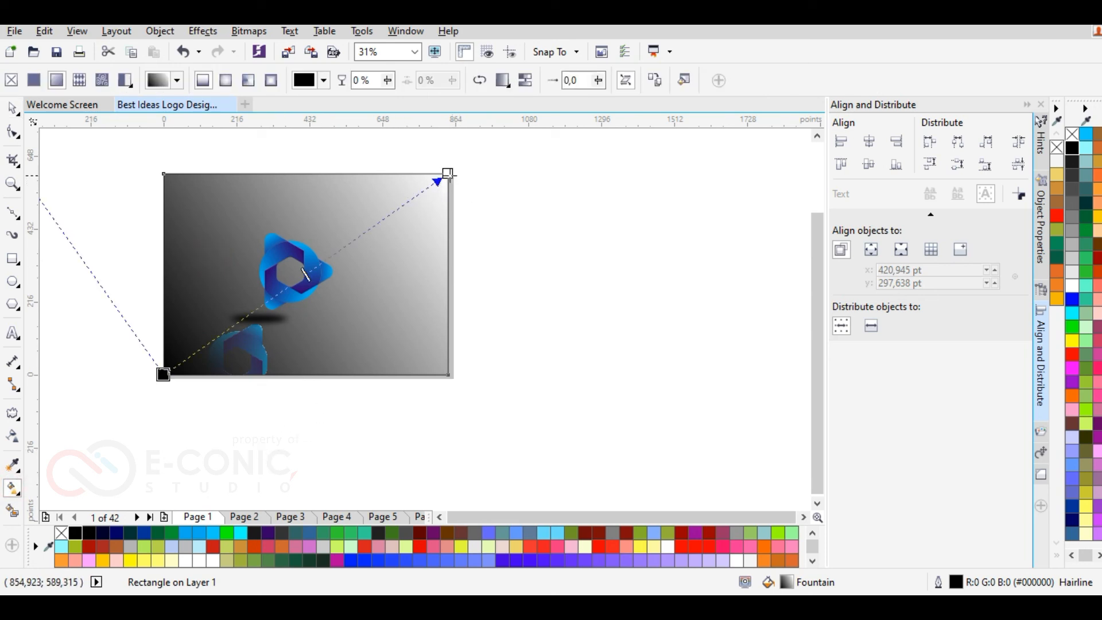
left_click_drag(255, 303, 263, 296)
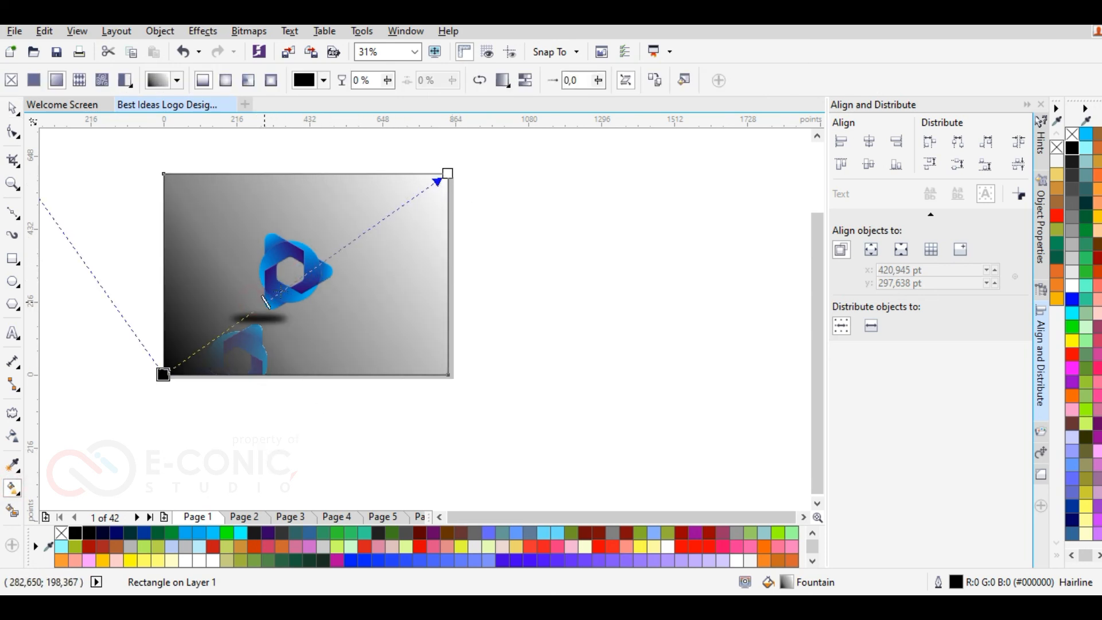
left_click_drag(369, 251, 317, 264)
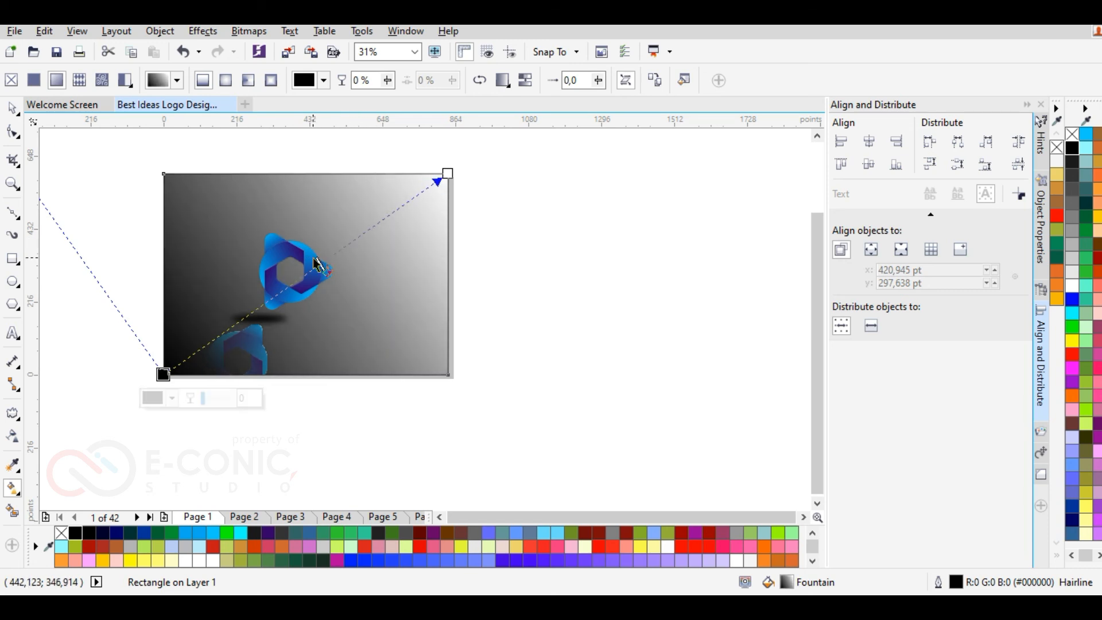
left_click(62, 166)
- Remove the outline from the background rectangle and fit the whole composition in view
left_click(12, 108)
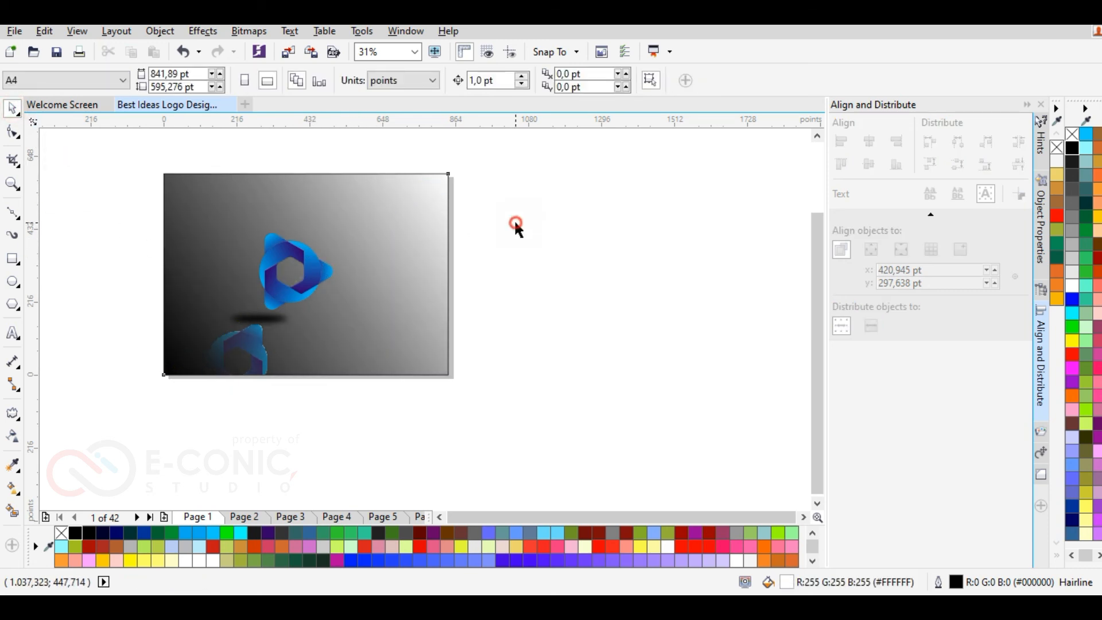
left_click(431, 210)
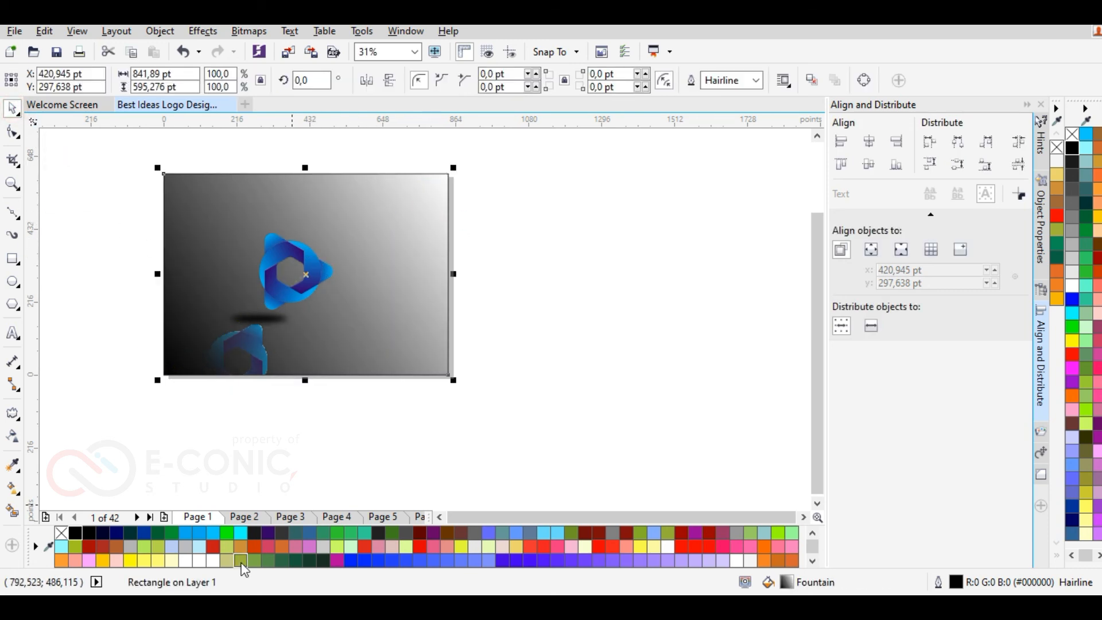
right_click(62, 533)
left_click(103, 406)
key("F4")
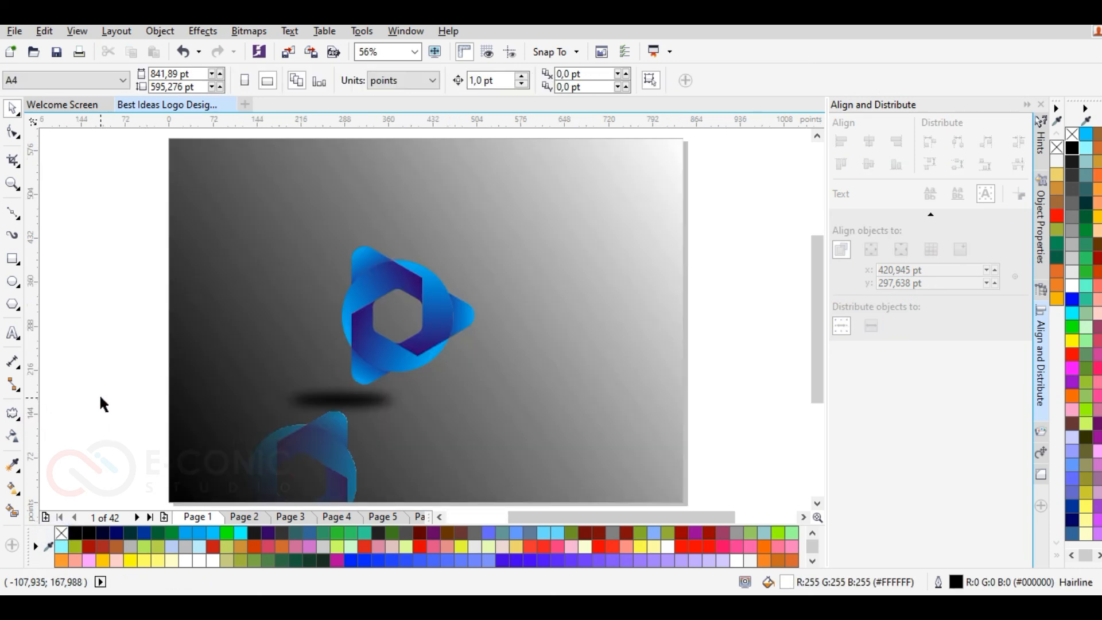